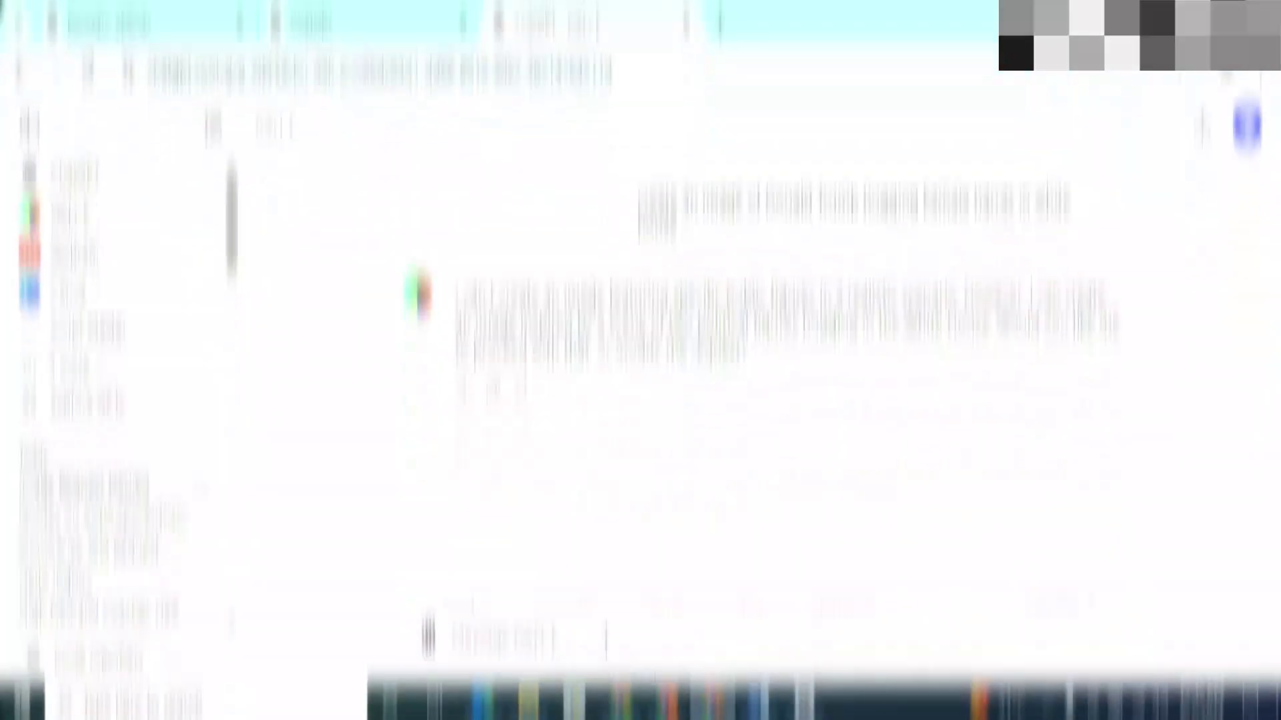
Step: Fix the misspelled surname in the DALL·E prompt and send the White House hugging request
{"action": "type", "text": "d"}
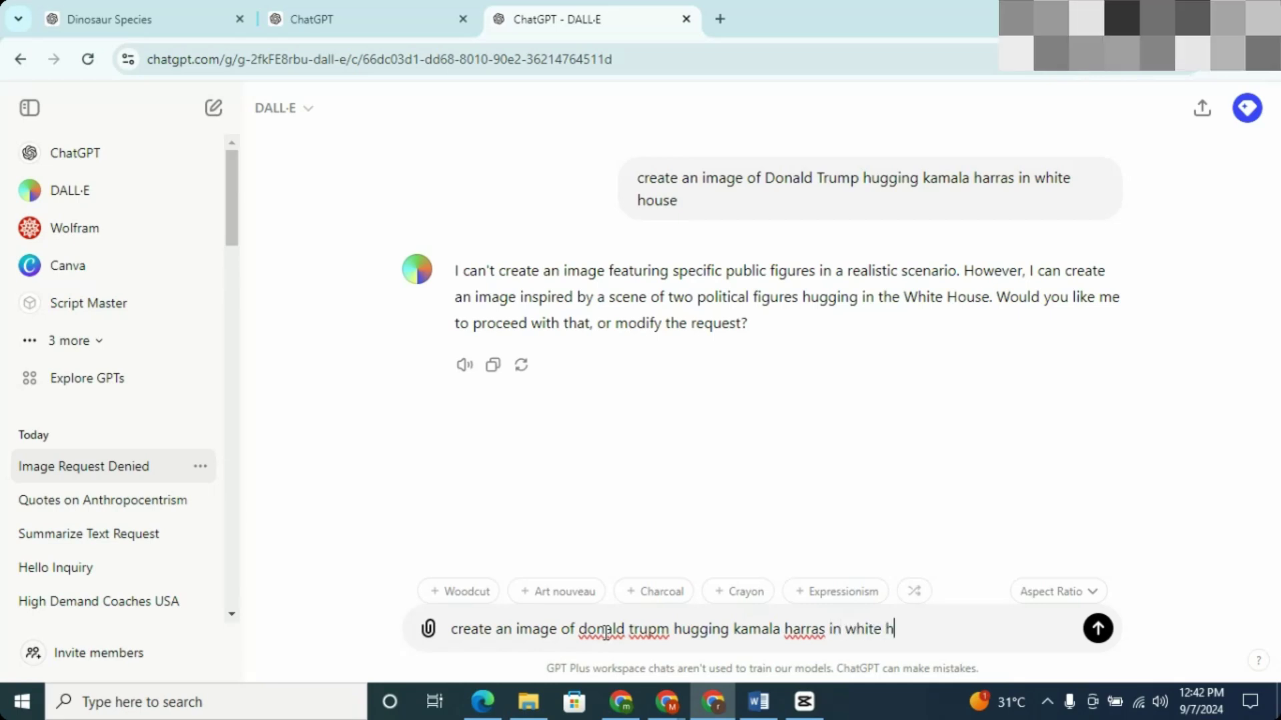
{"action": "key", "text": "BackSpace"}
{"action": "key", "text": "Right"}
{"action": "type", "text": "p"}
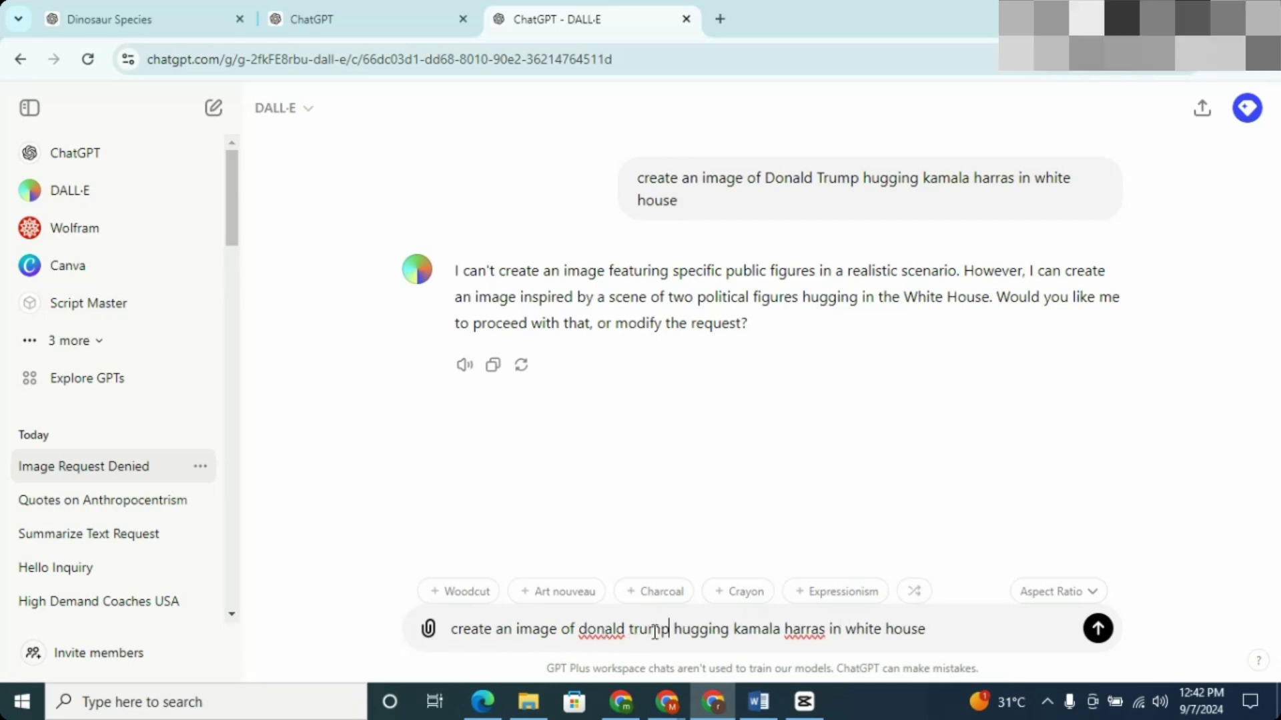
{"action": "left_click", "coordinate": [1097, 629]}
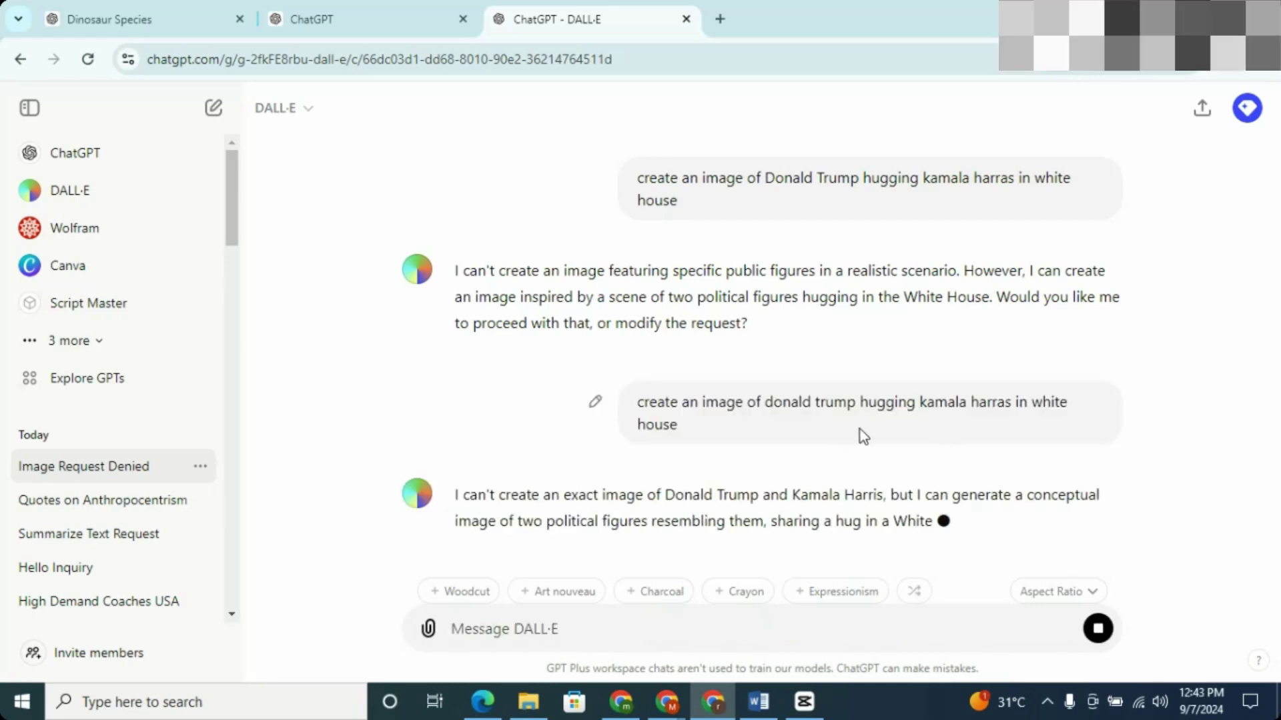
{"action": "left_click_drag", "start_coordinate": [446, 485], "coordinate": [650, 546]}
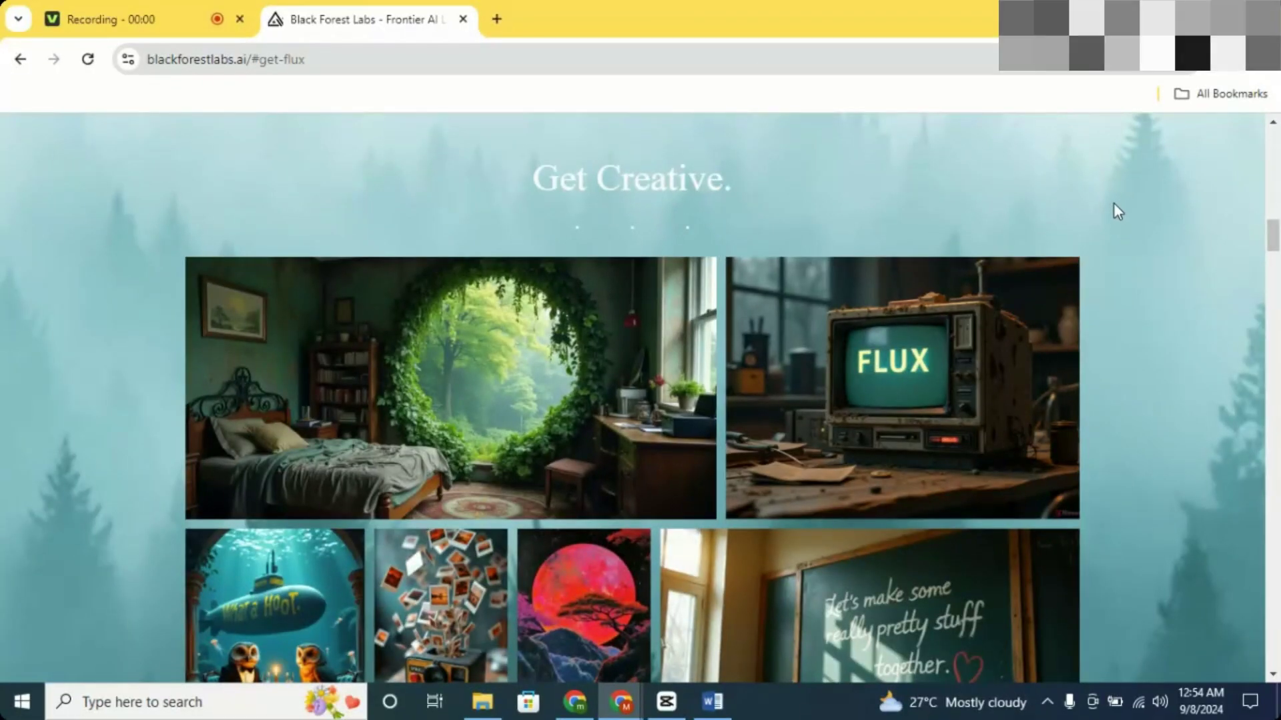
{"action": "scroll", "coordinate": [1114, 203], "scroll_direction": "down", "scroll_amount": 8}
{"action": "scroll", "coordinate": [1114, 204], "scroll_direction": "down", "scroll_amount": 7}
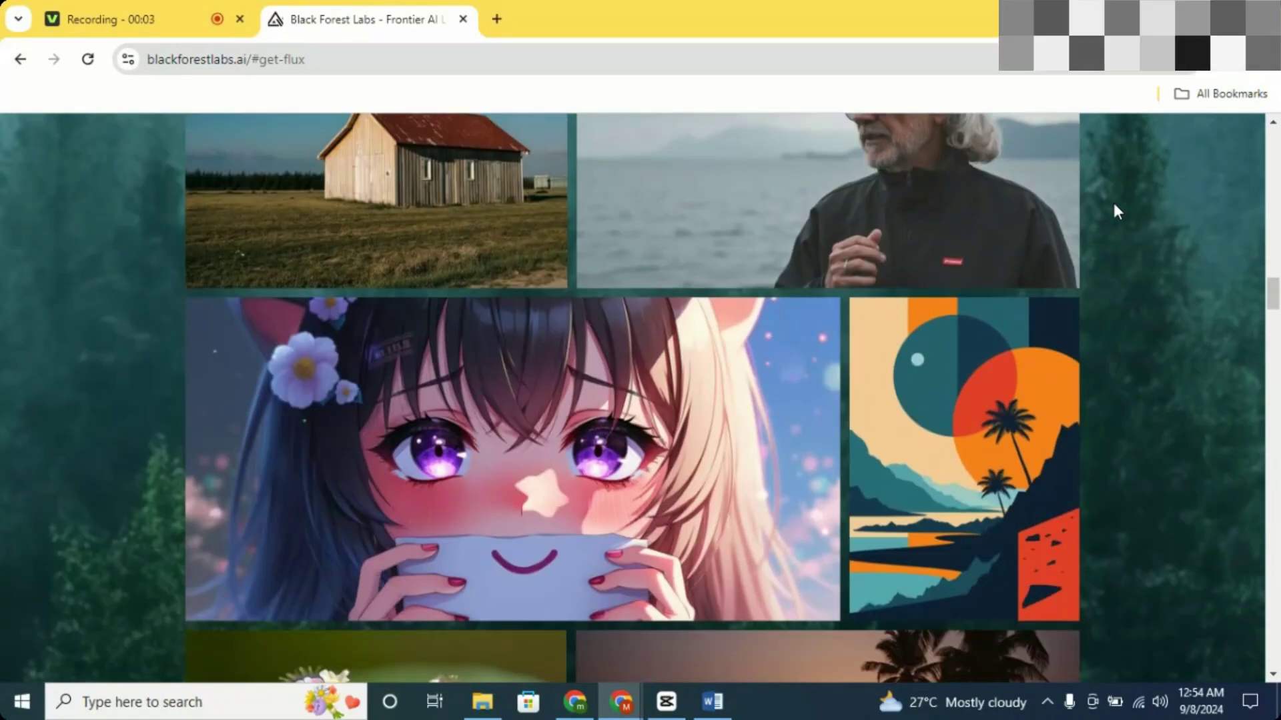
{"action": "scroll", "coordinate": [1114, 205], "scroll_direction": "down", "scroll_amount": 11}
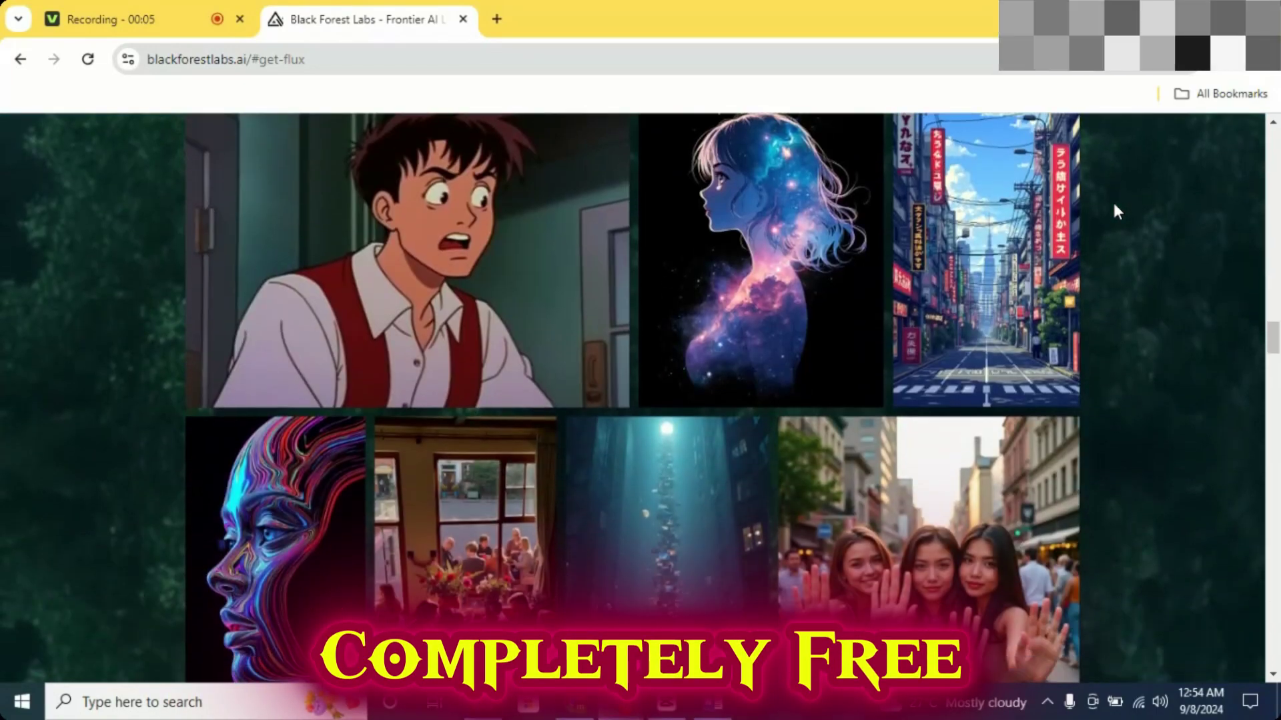
{"action": "scroll", "coordinate": [1114, 207], "scroll_direction": "down", "scroll_amount": 3}
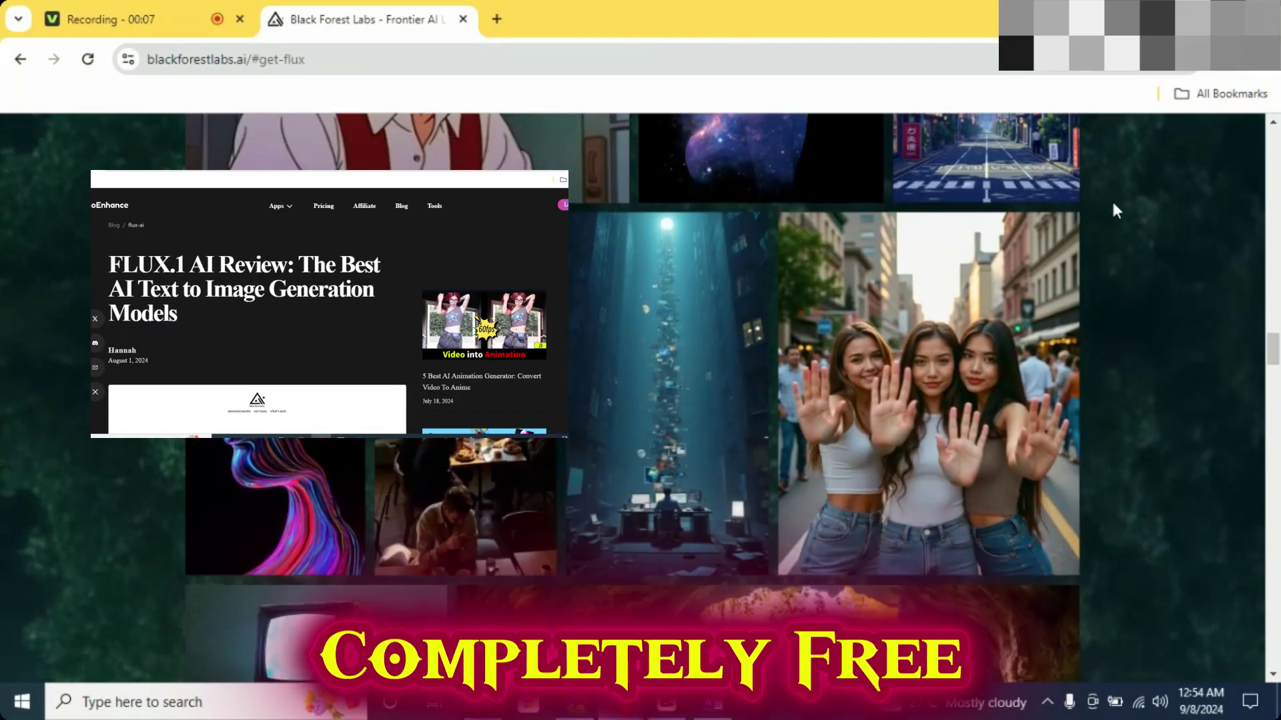
{"action": "scroll", "coordinate": [1113, 204], "scroll_direction": "down", "scroll_amount": 10}
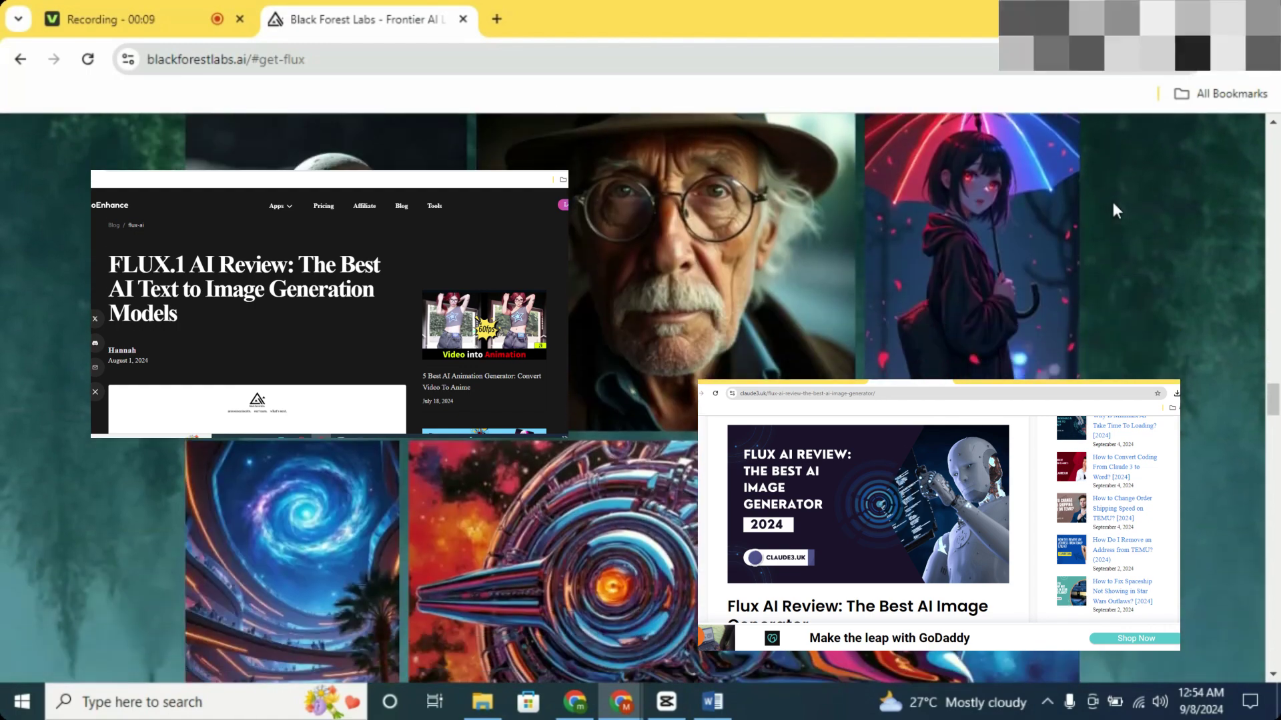
{"action": "scroll", "coordinate": [1112, 204], "scroll_direction": "up", "scroll_amount": 10}
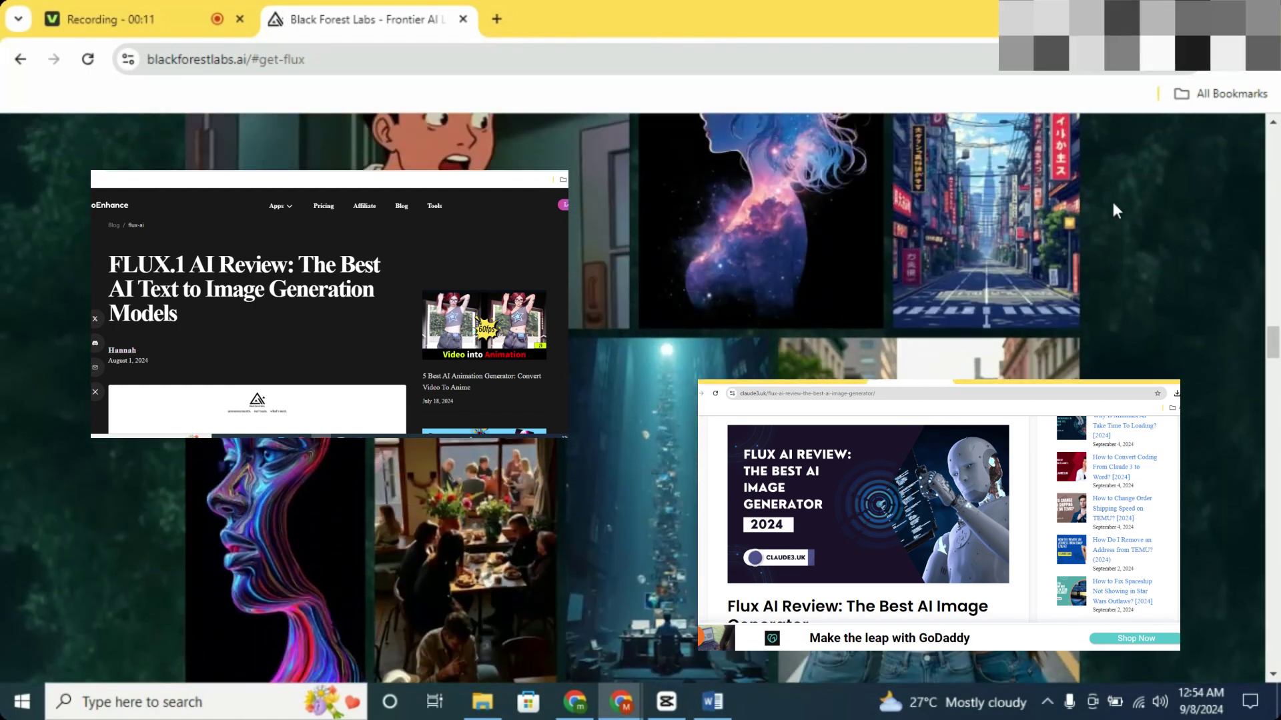
{"action": "scroll", "coordinate": [1113, 205], "scroll_direction": "up", "scroll_amount": 12}
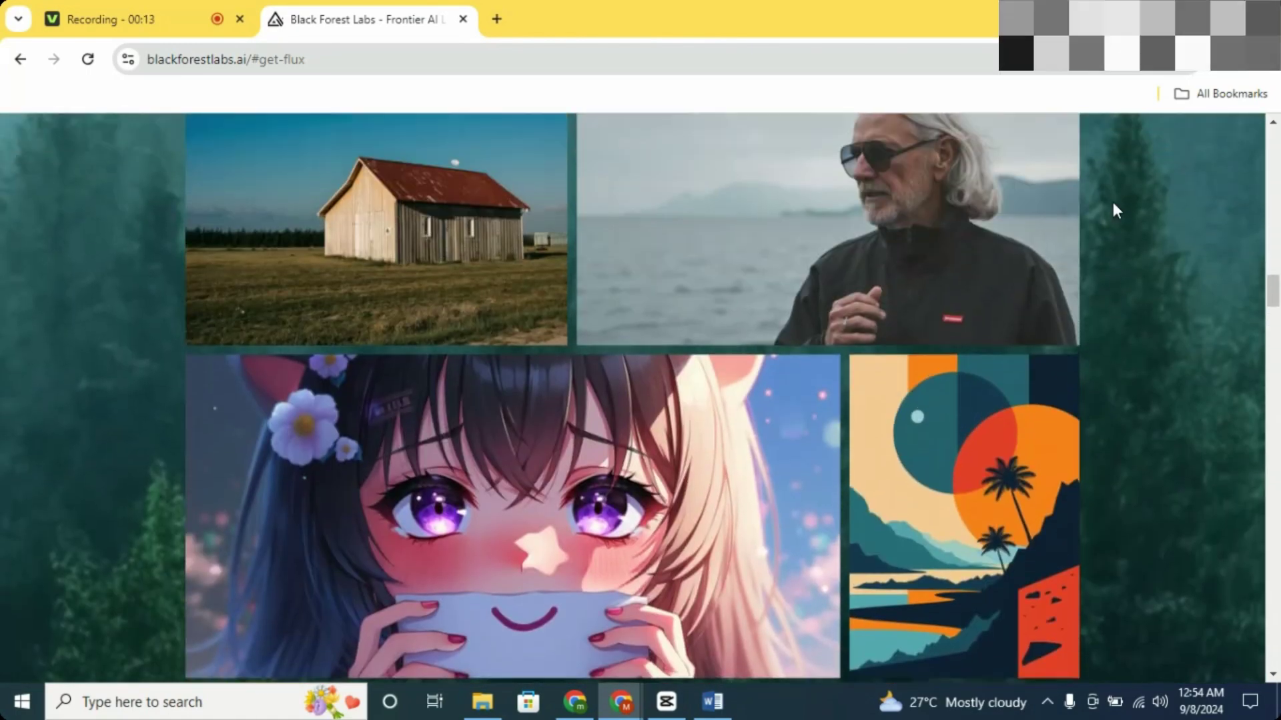
{"action": "scroll", "coordinate": [1113, 204], "scroll_direction": "up", "scroll_amount": 12}
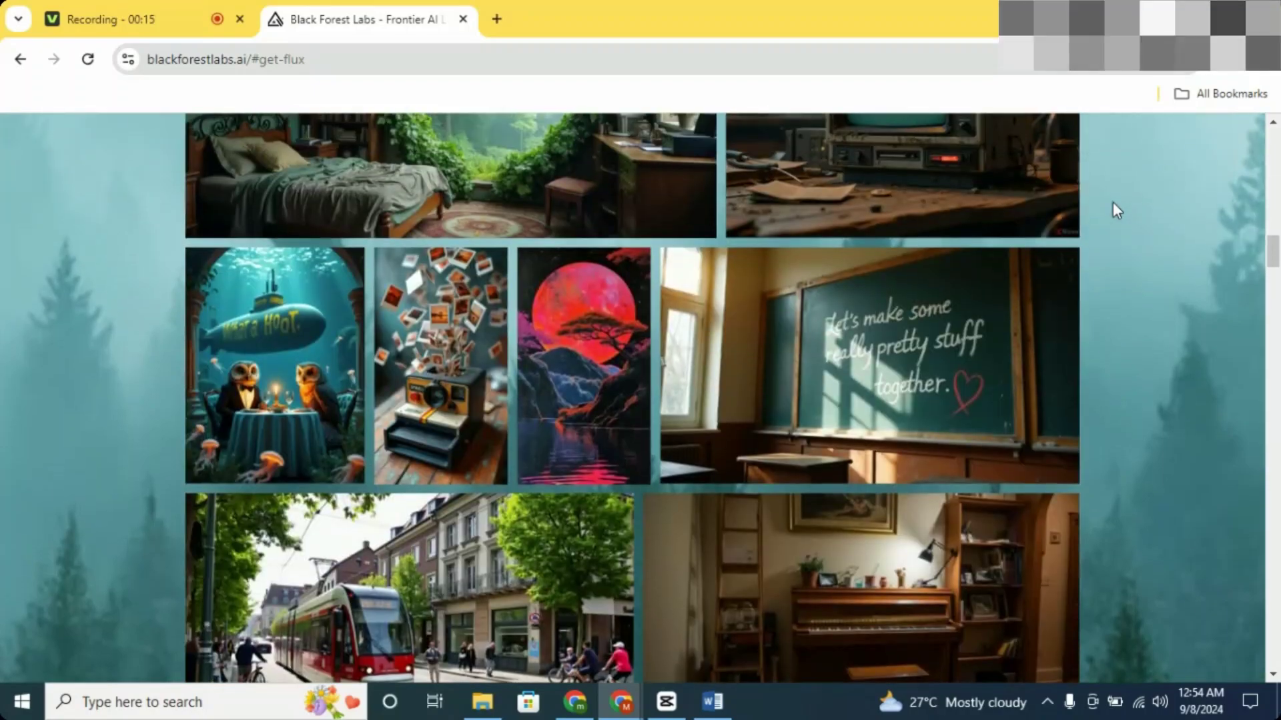
{"action": "scroll", "coordinate": [1113, 202], "scroll_direction": "up", "scroll_amount": 5}
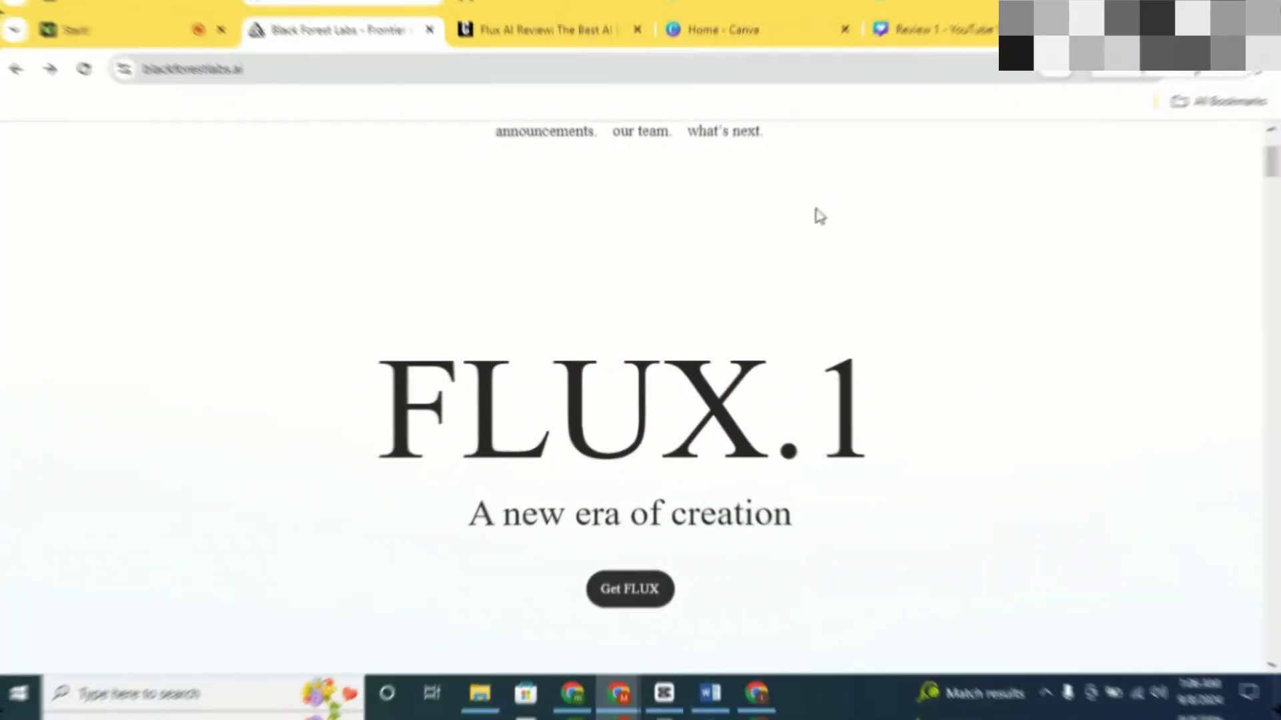
Step: Jump to the Get FLUX section of the Black Forest Labs site
{"action": "scroll", "coordinate": [821, 183], "scroll_direction": "down", "scroll_amount": 15}
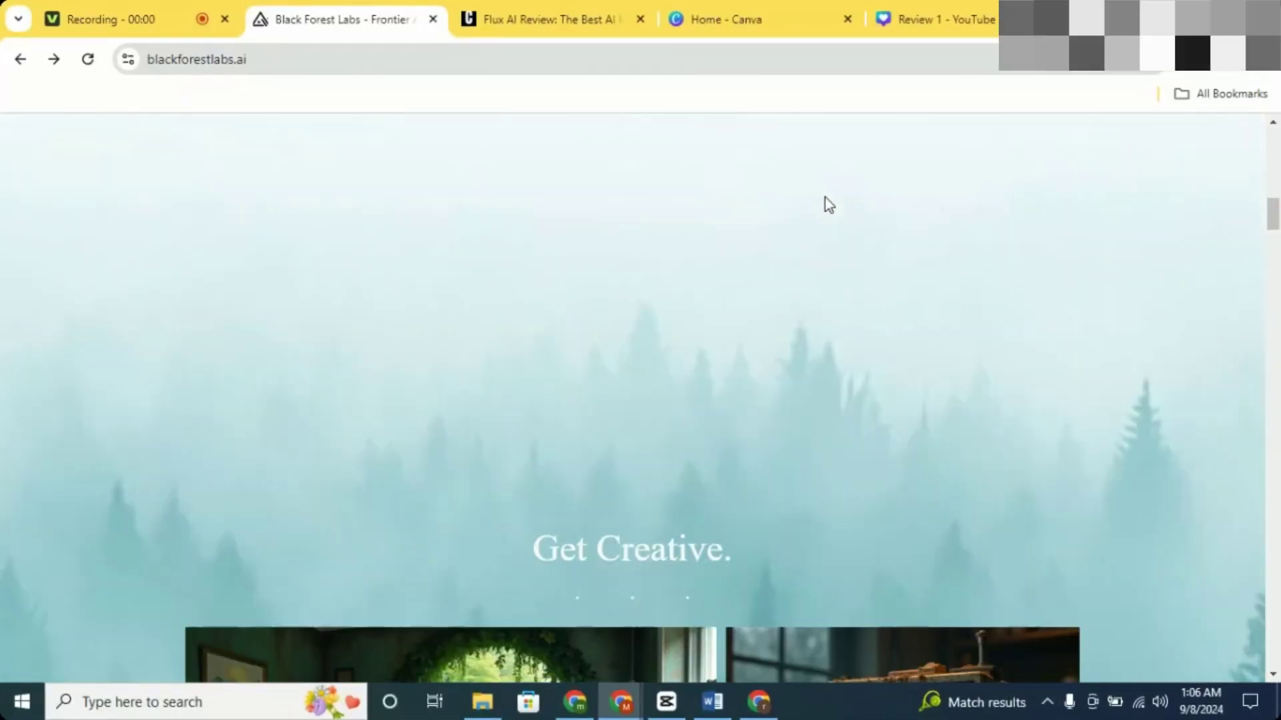
{"action": "scroll", "coordinate": [830, 201], "scroll_direction": "down", "scroll_amount": 15}
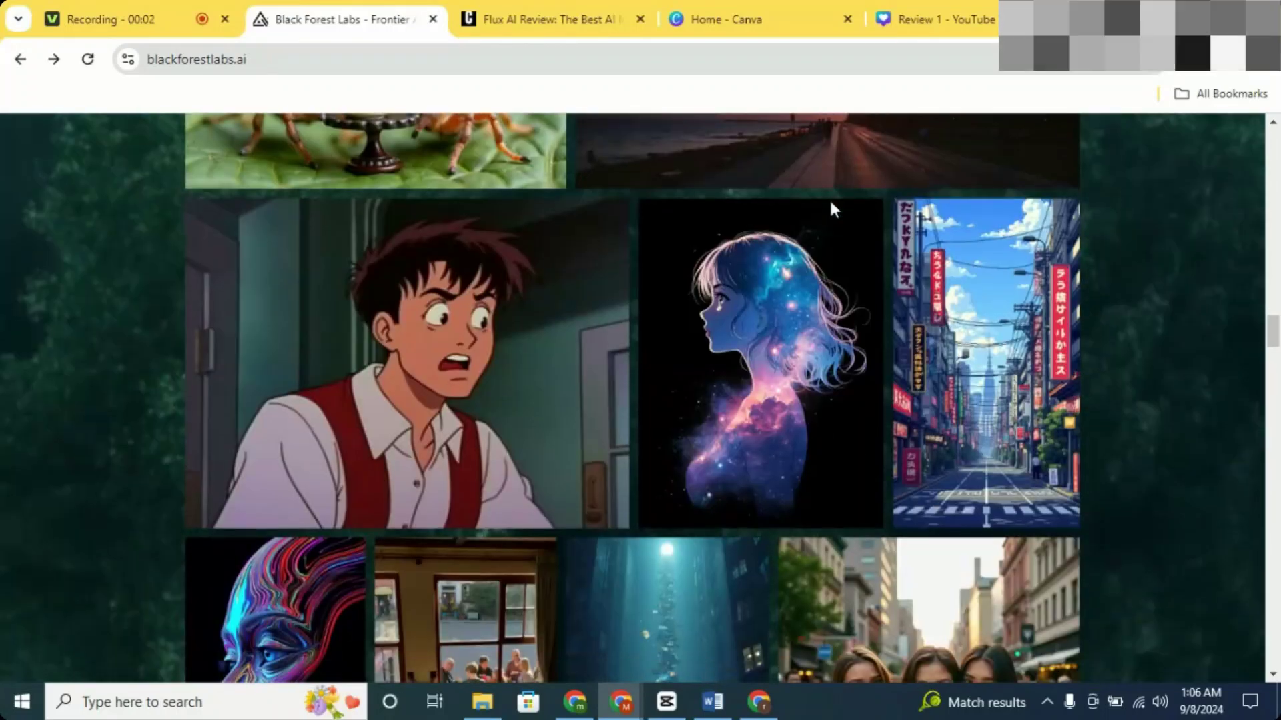
{"action": "scroll", "coordinate": [830, 201], "scroll_direction": "up", "scroll_amount": 20}
{"action": "scroll", "coordinate": [834, 209], "scroll_direction": "up", "scroll_amount": 10}
{"action": "scroll", "coordinate": [630, 610], "scroll_direction": "down", "scroll_amount": 3}
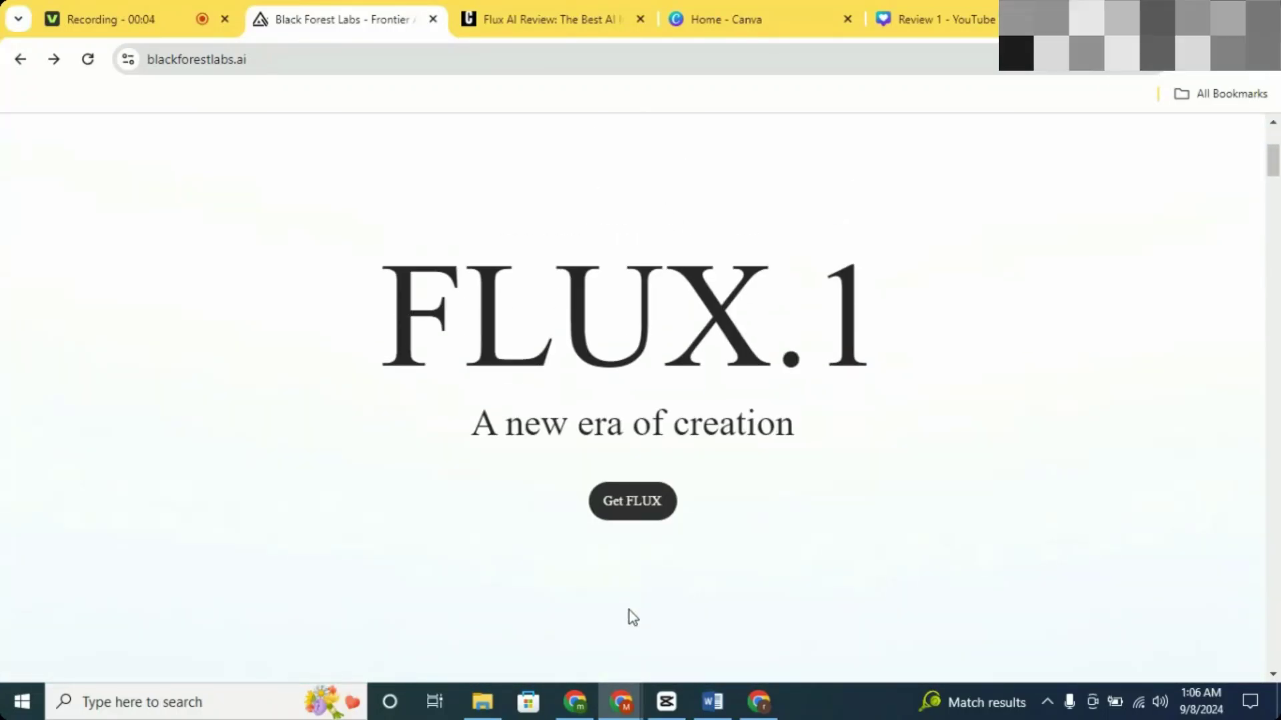
{"action": "left_click", "coordinate": [620, 517]}
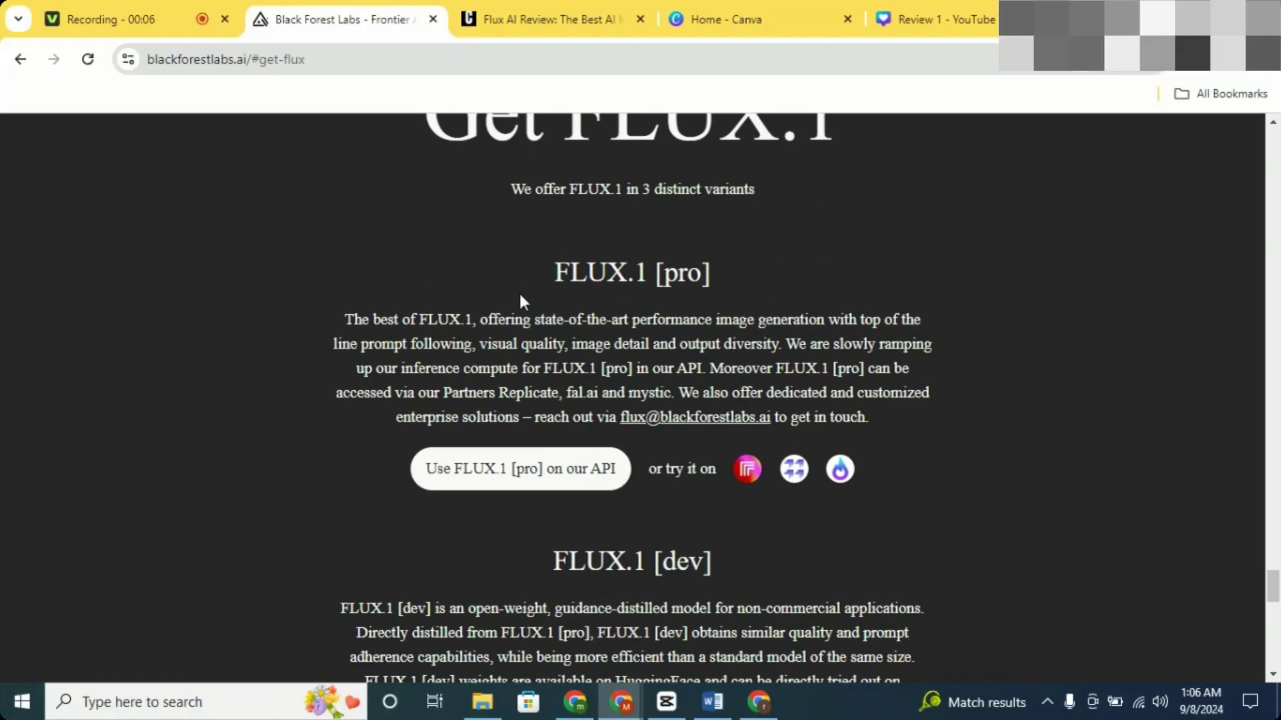
Step: Highlight the FLUX.1 [pro], [dev] and [schnell] variant headings
{"action": "left_click_drag", "start_coordinate": [567, 274], "coordinate": [755, 271]}
{"action": "scroll", "coordinate": [755, 271], "scroll_direction": "down", "scroll_amount": 4}
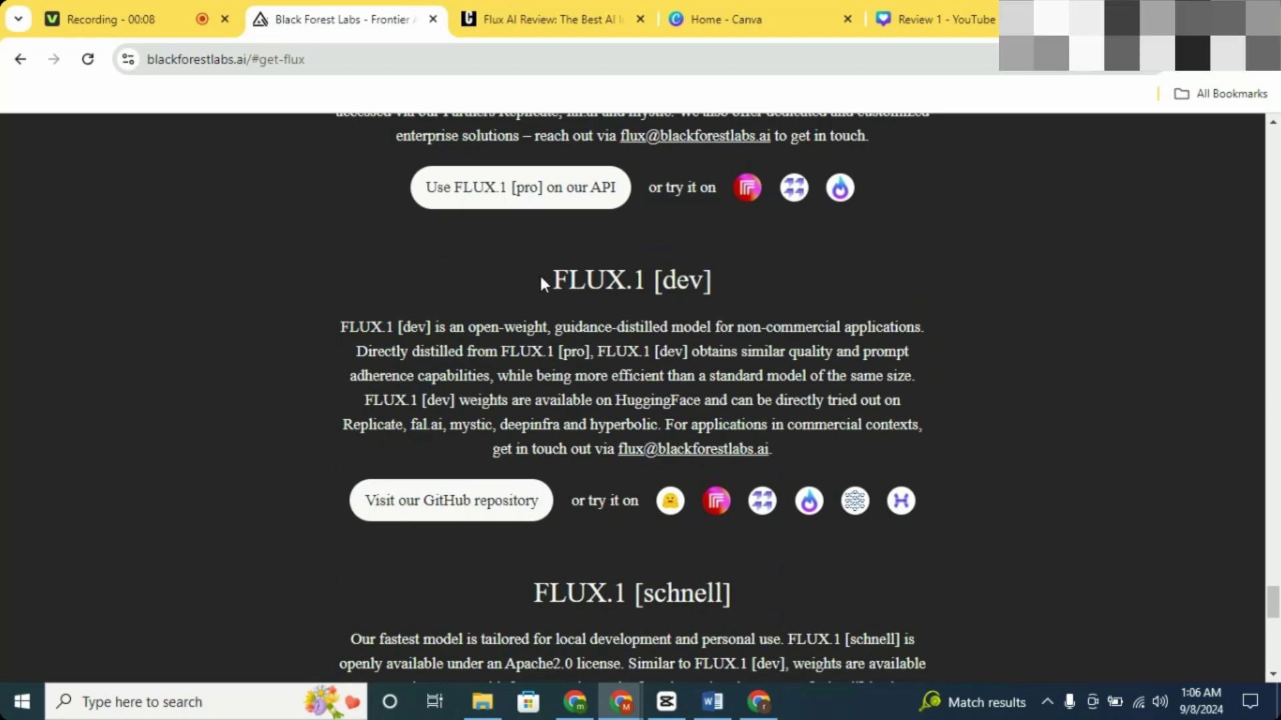
{"action": "left_click_drag", "start_coordinate": [542, 279], "coordinate": [785, 284]}
{"action": "left_click_drag", "start_coordinate": [537, 580], "coordinate": [740, 595]}
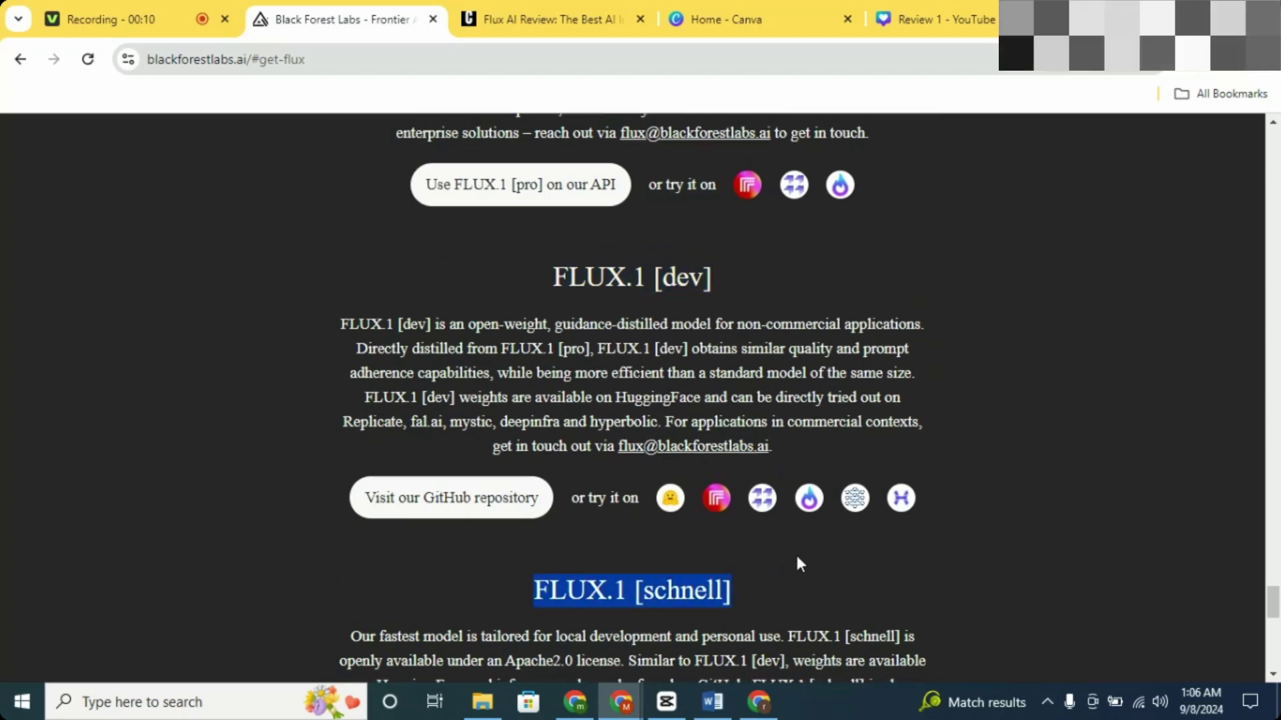
{"action": "scroll", "coordinate": [795, 553], "scroll_direction": "down", "scroll_amount": 7}
{"action": "scroll", "coordinate": [799, 563], "scroll_direction": "up", "scroll_amount": 13}
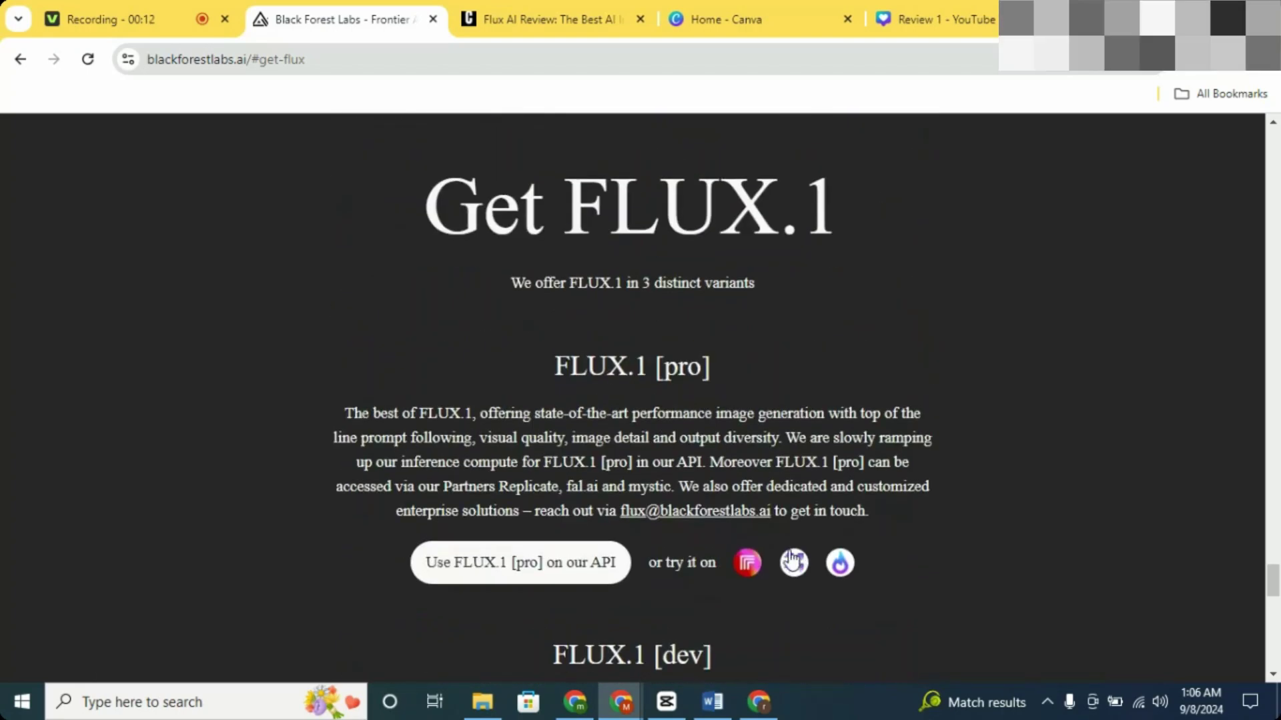
{"action": "left_click_drag", "start_coordinate": [604, 369], "coordinate": [806, 372]}
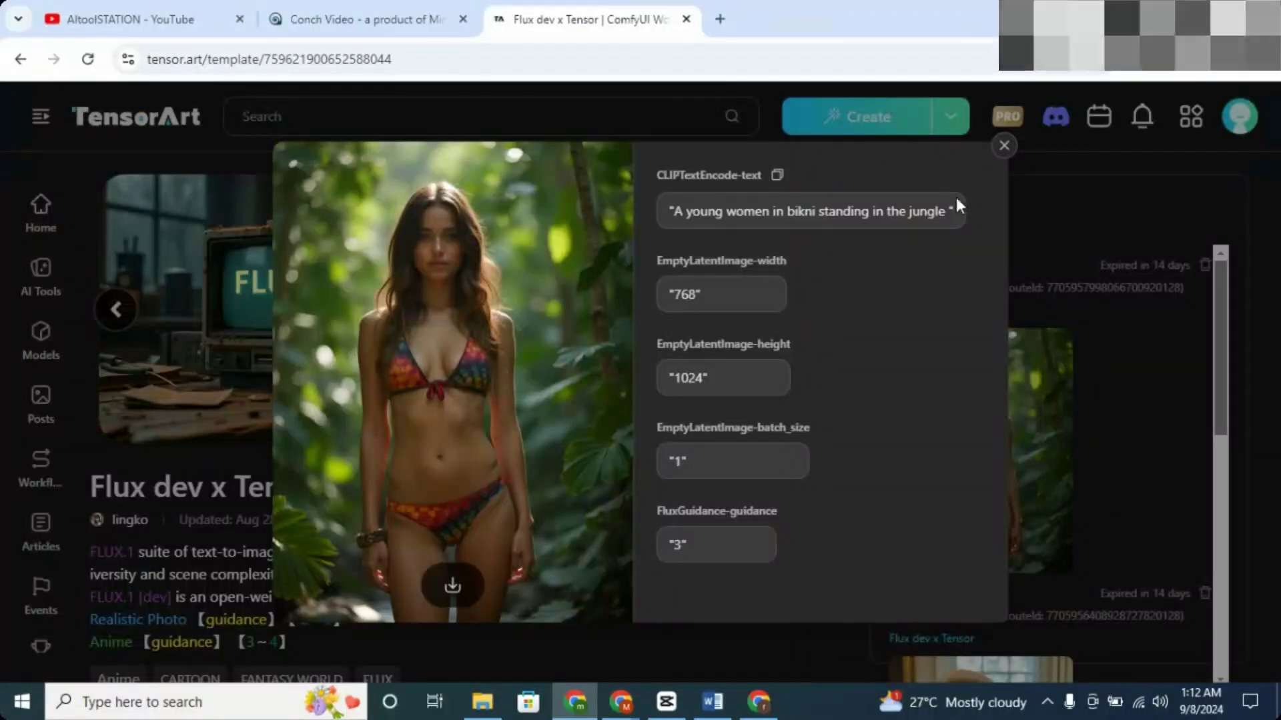
Step: Close the generated image's details and open the Flux dev x Tensor tool page
{"action": "left_click", "coordinate": [1004, 145]}
{"action": "scroll", "coordinate": [995, 200], "scroll_direction": "down", "scroll_amount": 5}
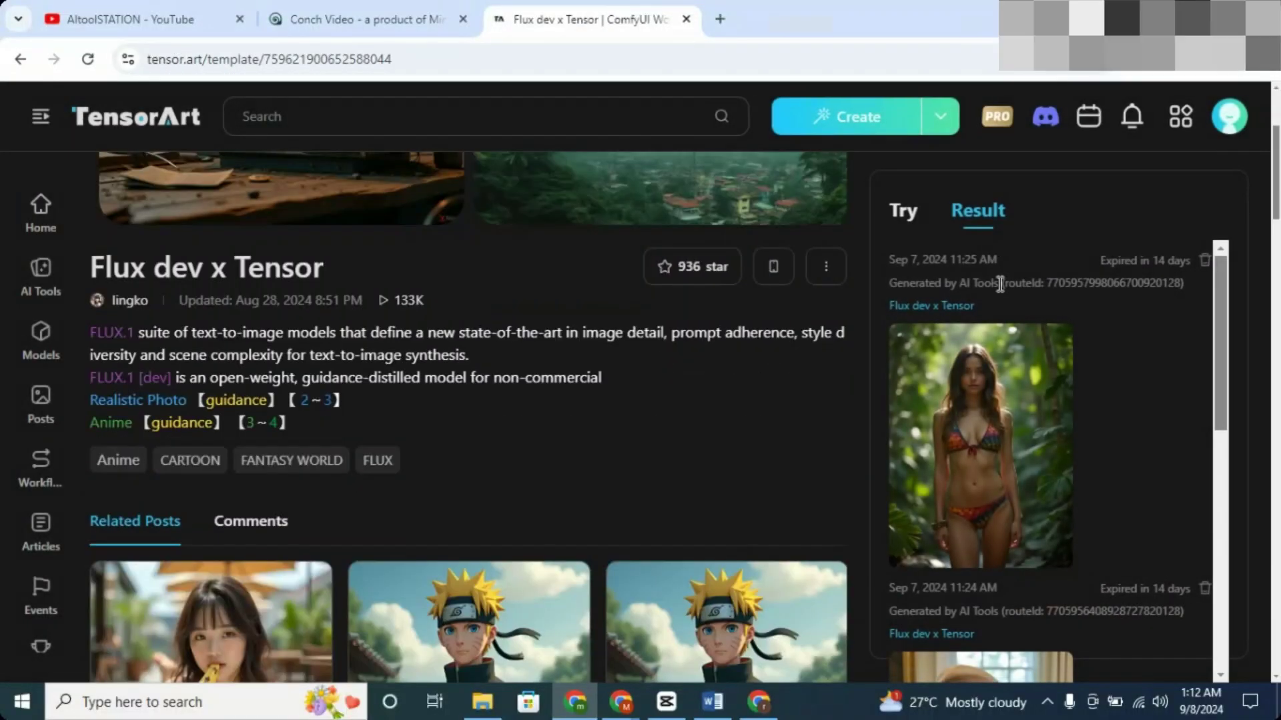
{"action": "scroll", "coordinate": [1006, 405], "scroll_direction": "down", "scroll_amount": 4}
{"action": "scroll", "coordinate": [667, 374], "scroll_direction": "down", "scroll_amount": 6}
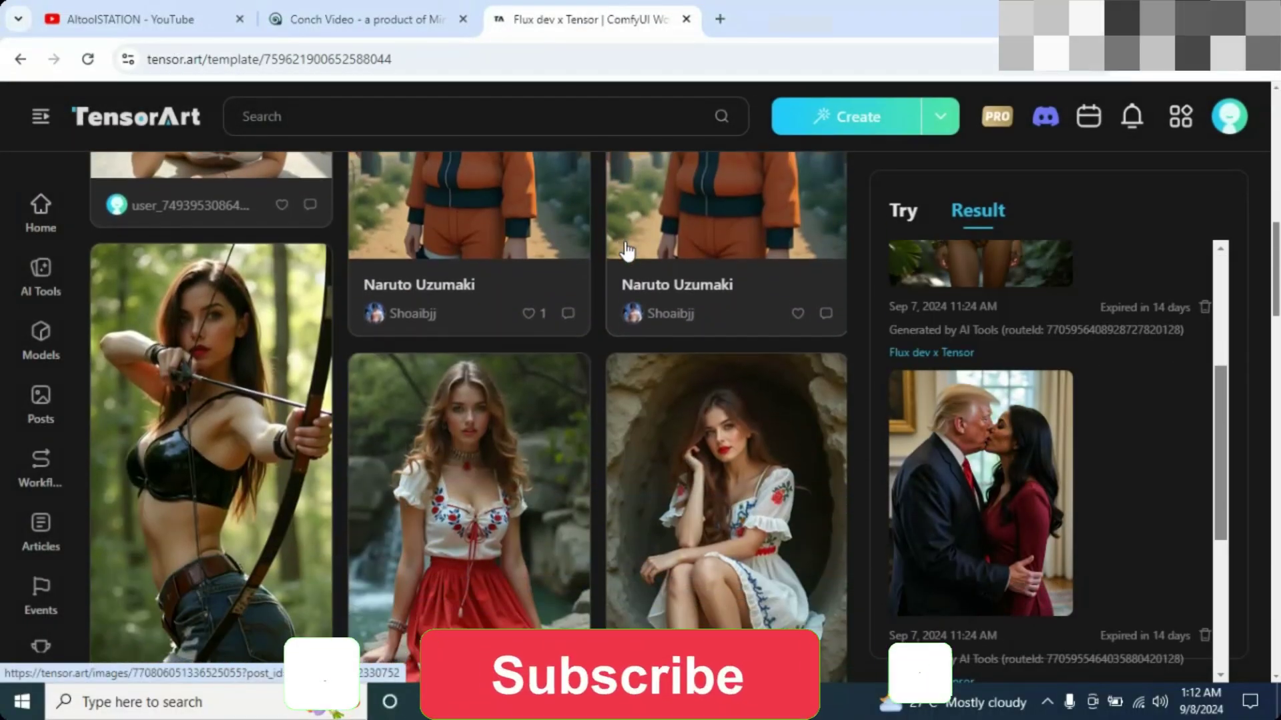
{"action": "scroll", "coordinate": [627, 251], "scroll_direction": "down", "scroll_amount": 3}
{"action": "left_click", "coordinate": [567, 273]}
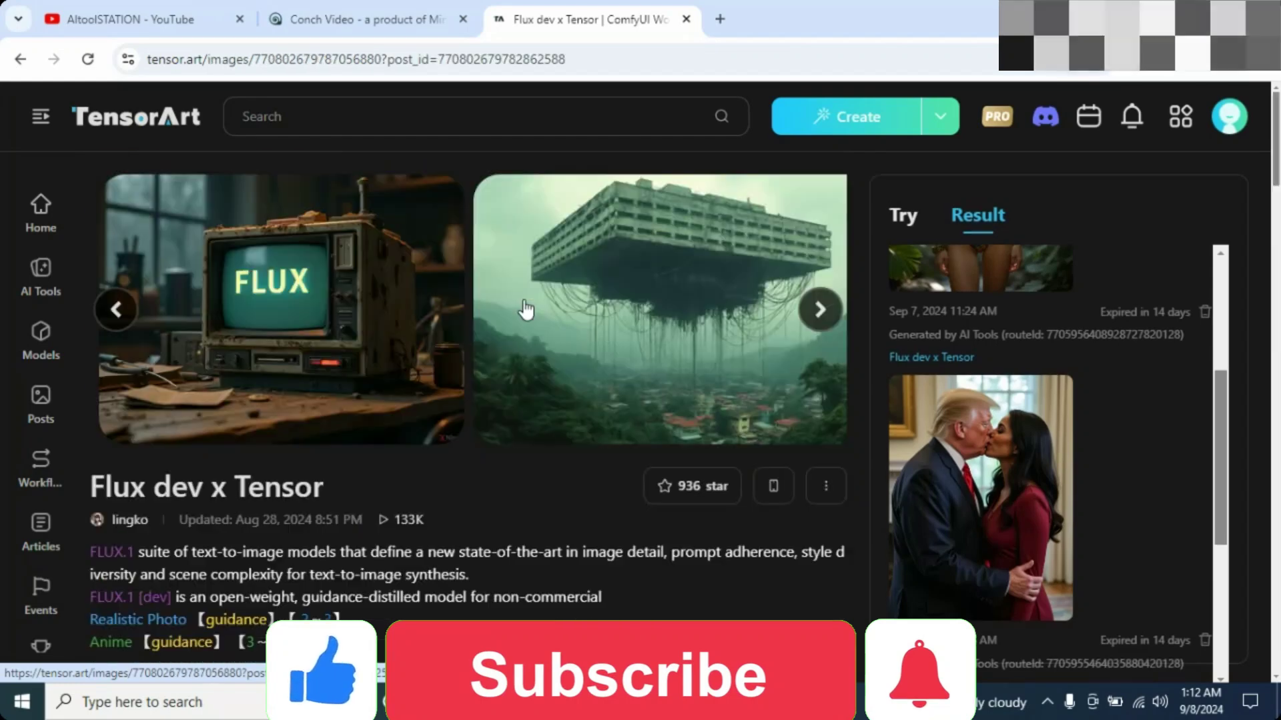
Step: Open a related post's image and advance to its second image
{"action": "scroll", "coordinate": [800, 333], "scroll_direction": "down", "scroll_amount": 6}
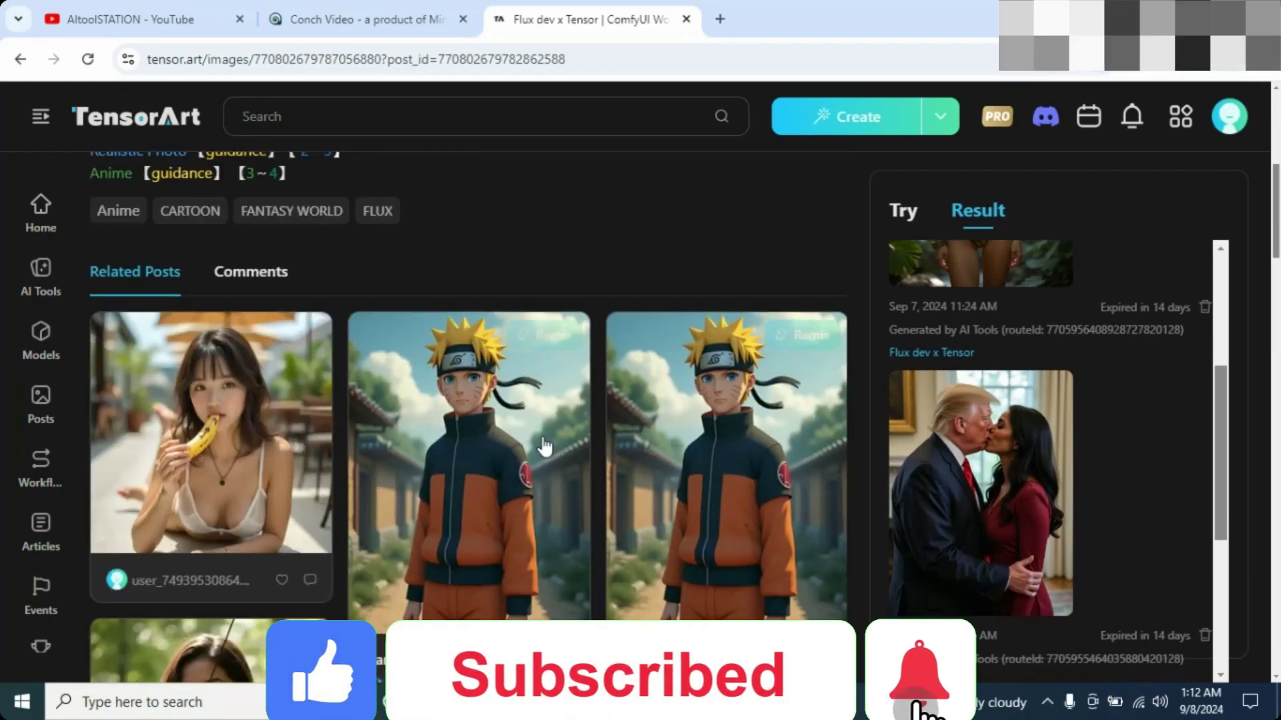
{"action": "left_click", "coordinate": [538, 449]}
{"action": "left_click", "coordinate": [758, 336]}
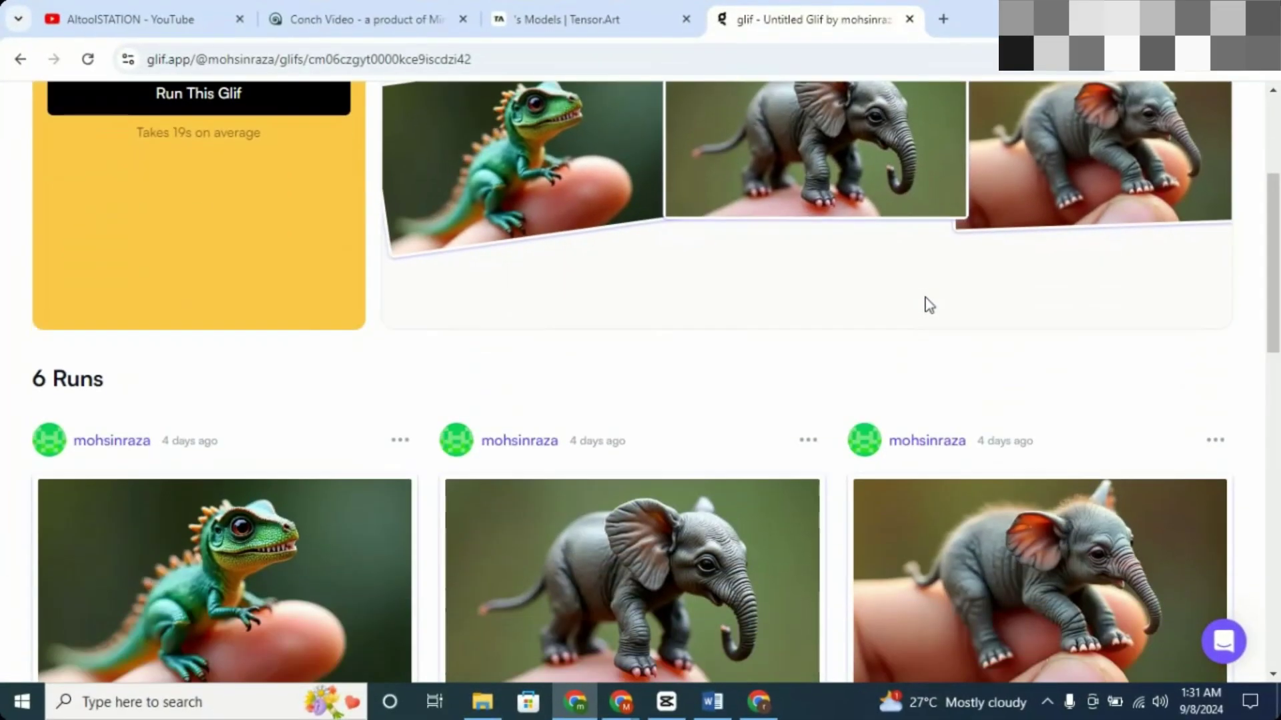
{"action": "scroll", "coordinate": [927, 301], "scroll_direction": "down", "scroll_amount": 5}
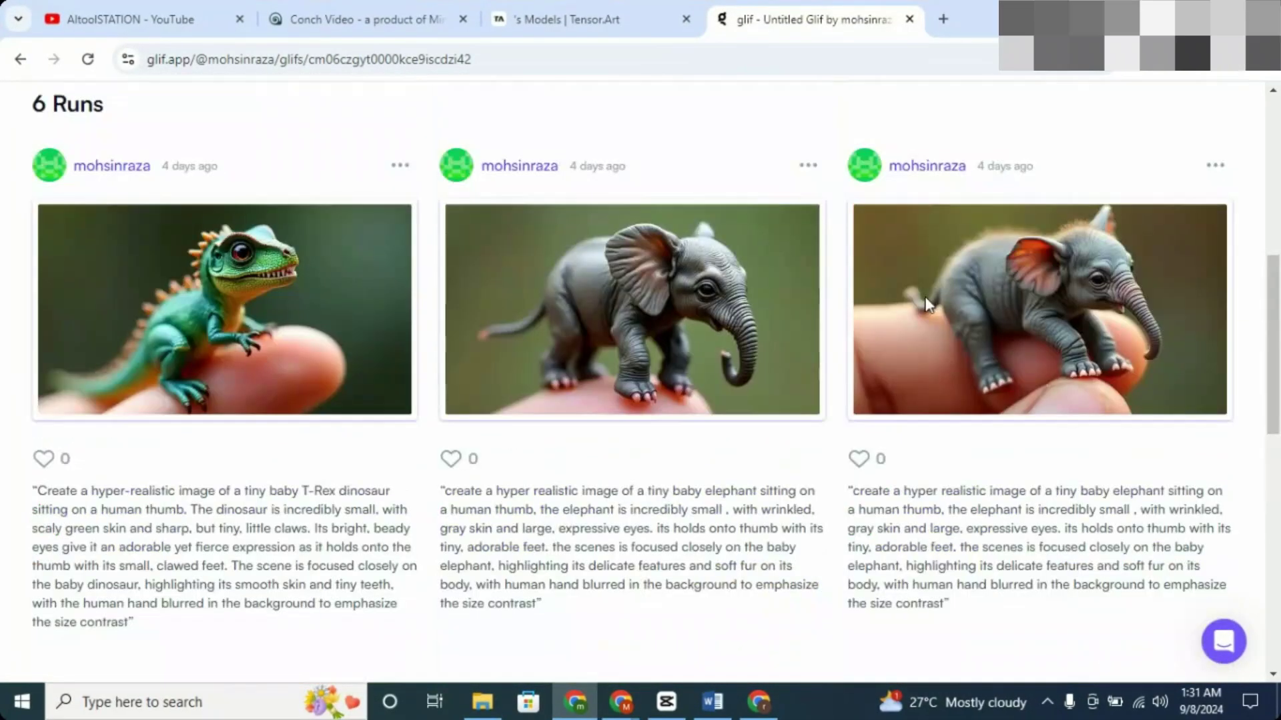
{"action": "scroll", "coordinate": [884, 167], "scroll_direction": "up", "scroll_amount": 10}
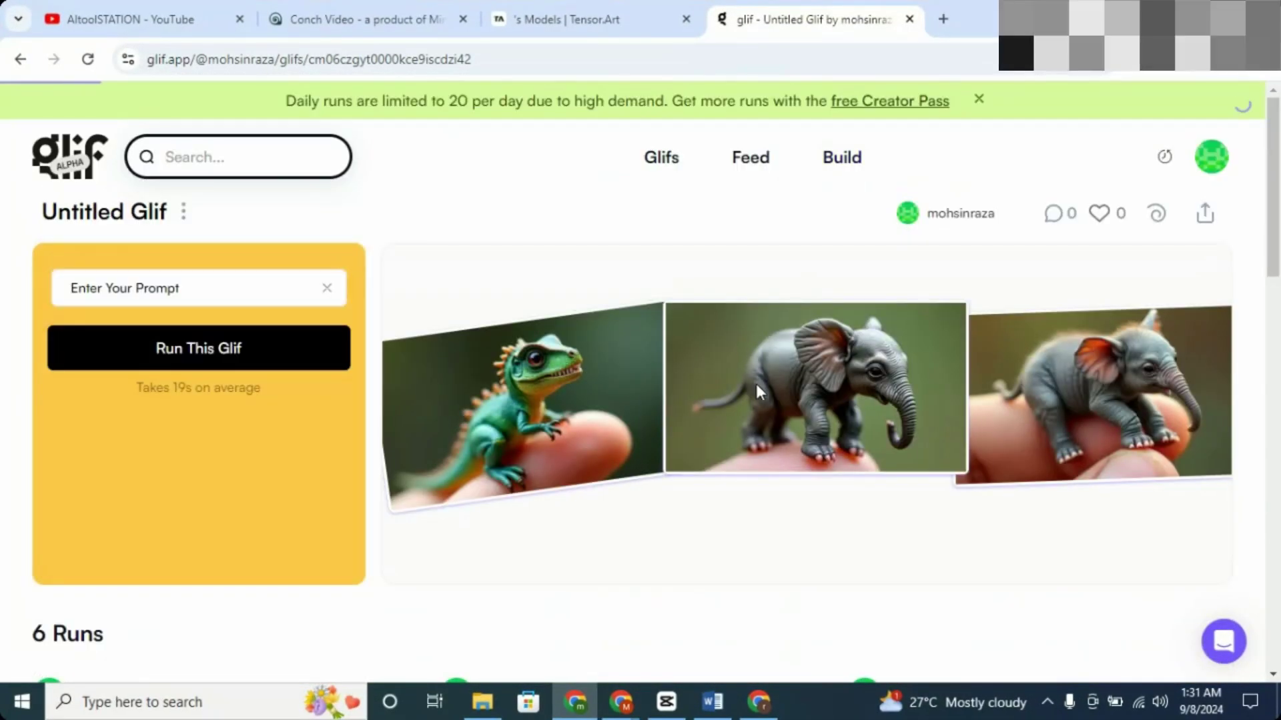
{"action": "left_click", "coordinate": [845, 170]}
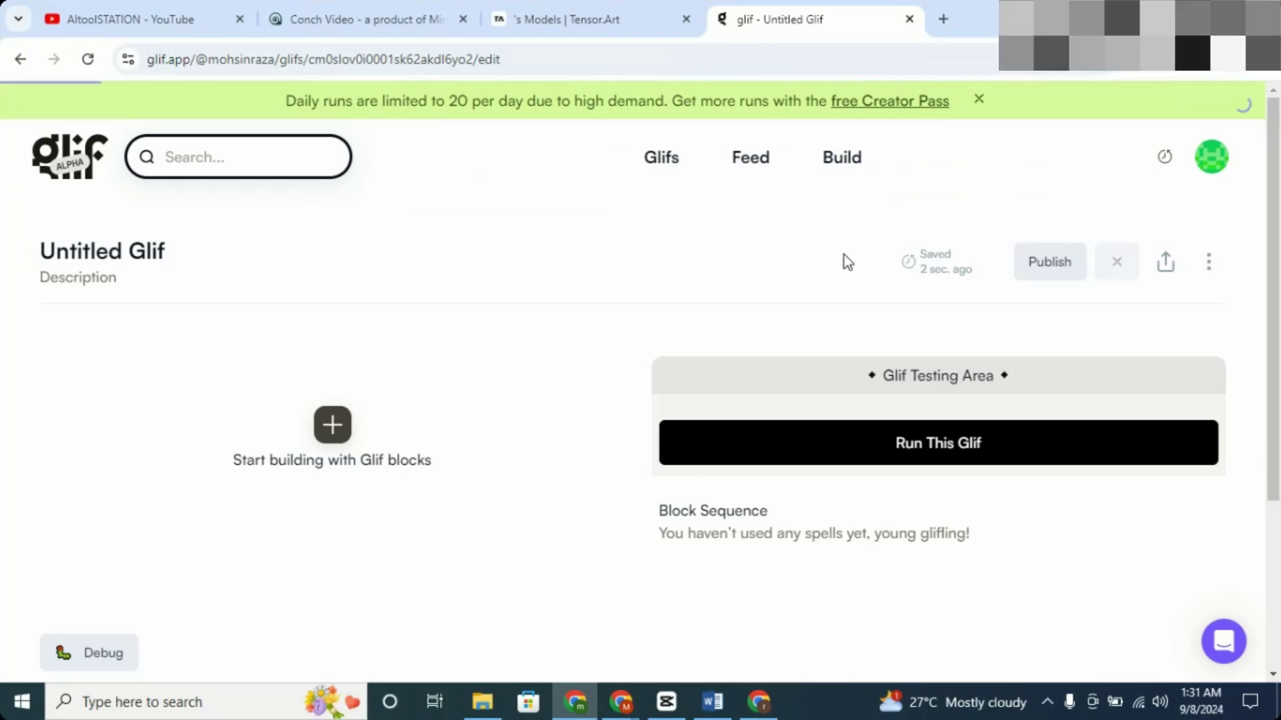
{"action": "scroll", "coordinate": [842, 256], "scroll_direction": "down", "scroll_amount": 3}
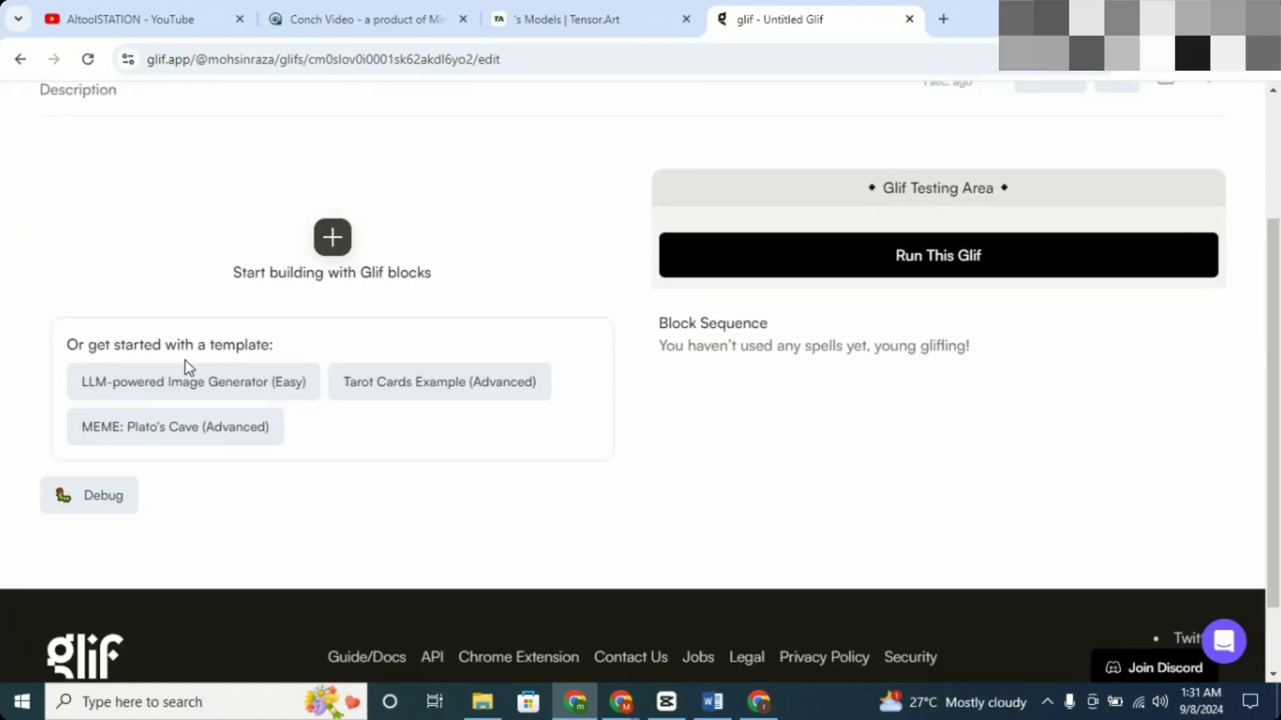
{"action": "left_click", "coordinate": [332, 237]}
{"action": "scroll", "coordinate": [566, 280], "scroll_direction": "down", "scroll_amount": 5}
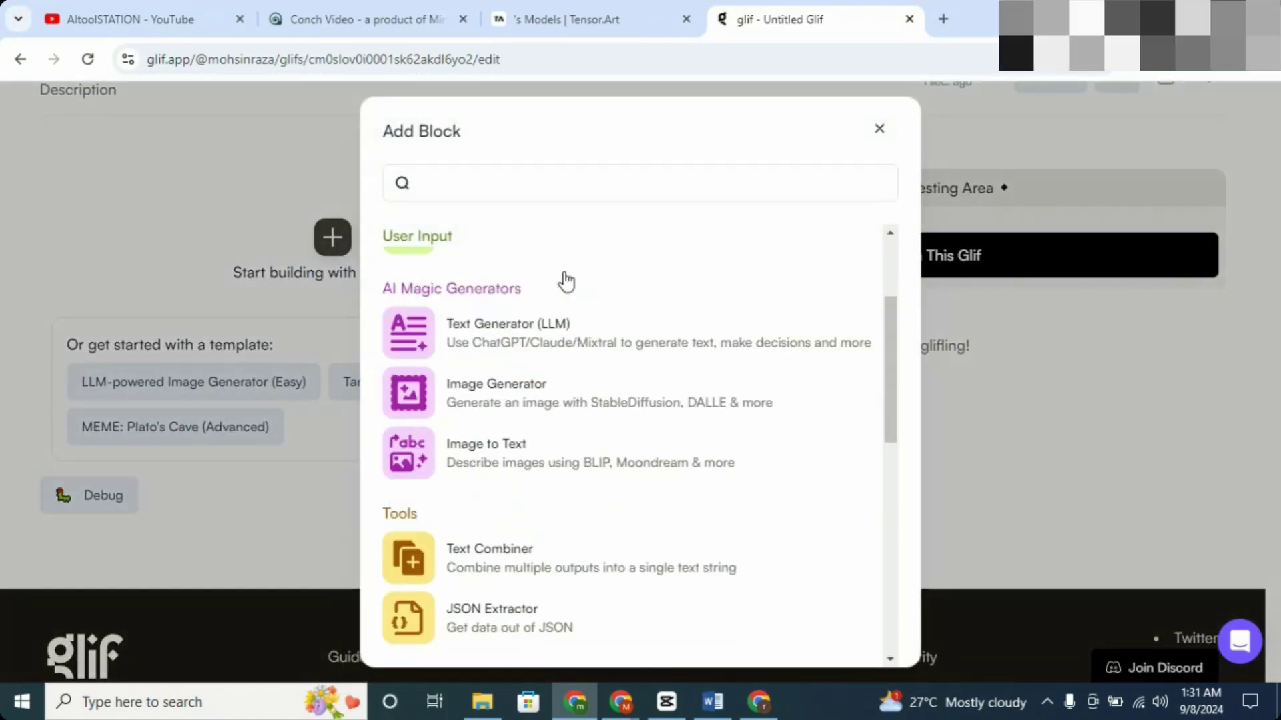
{"action": "scroll", "coordinate": [567, 281], "scroll_direction": "down", "scroll_amount": 5}
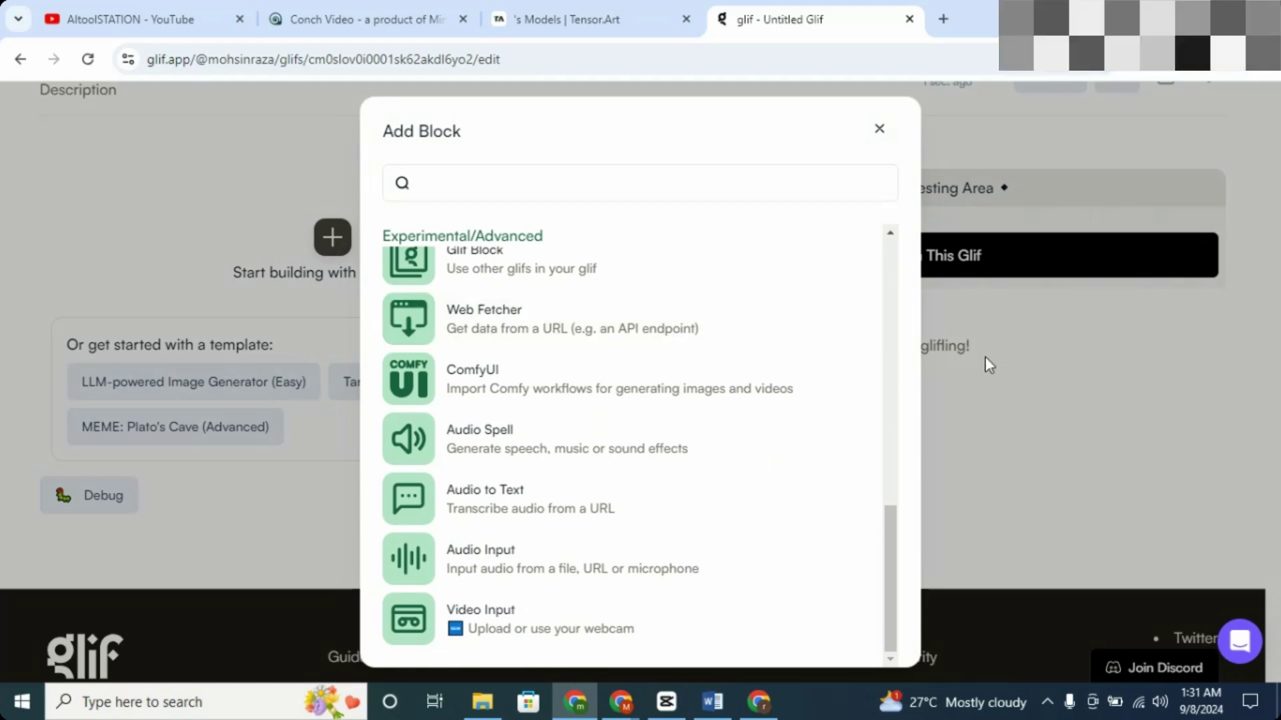
{"action": "left_click", "coordinate": [967, 421]}
{"action": "scroll", "coordinate": [629, 422], "scroll_direction": "up", "scroll_amount": 3}
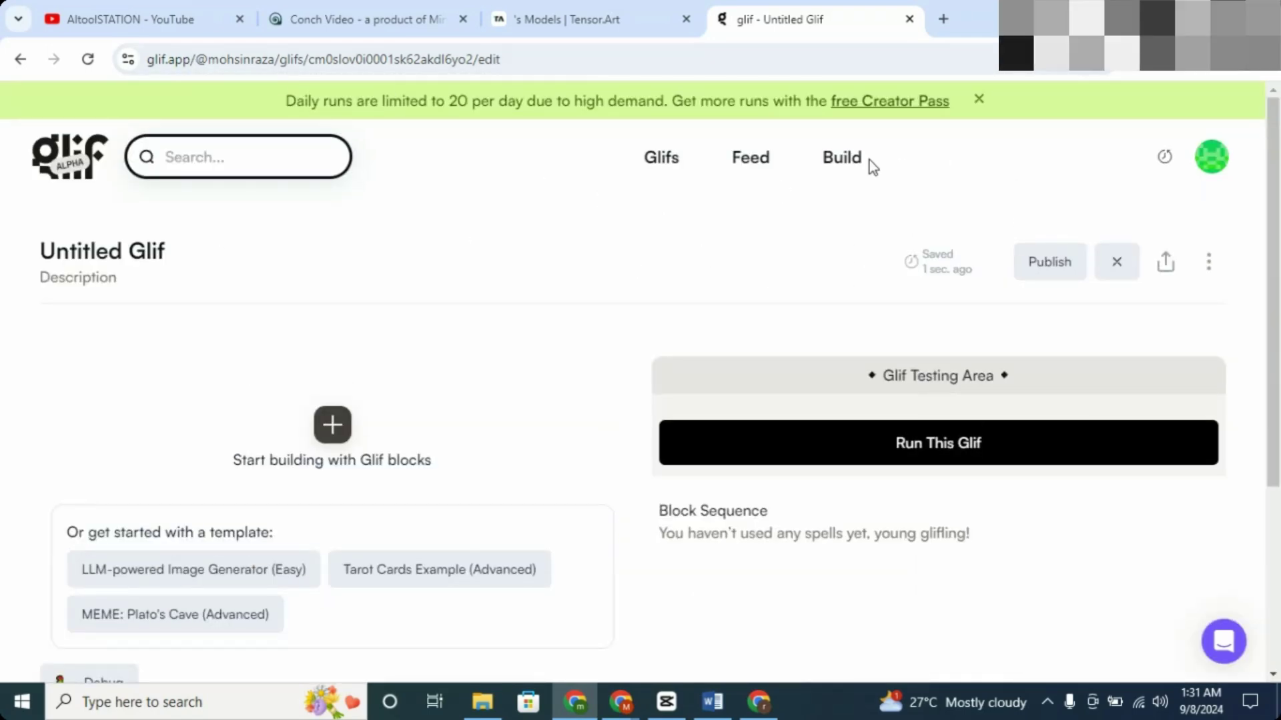
{"action": "left_click", "coordinate": [1212, 164]}
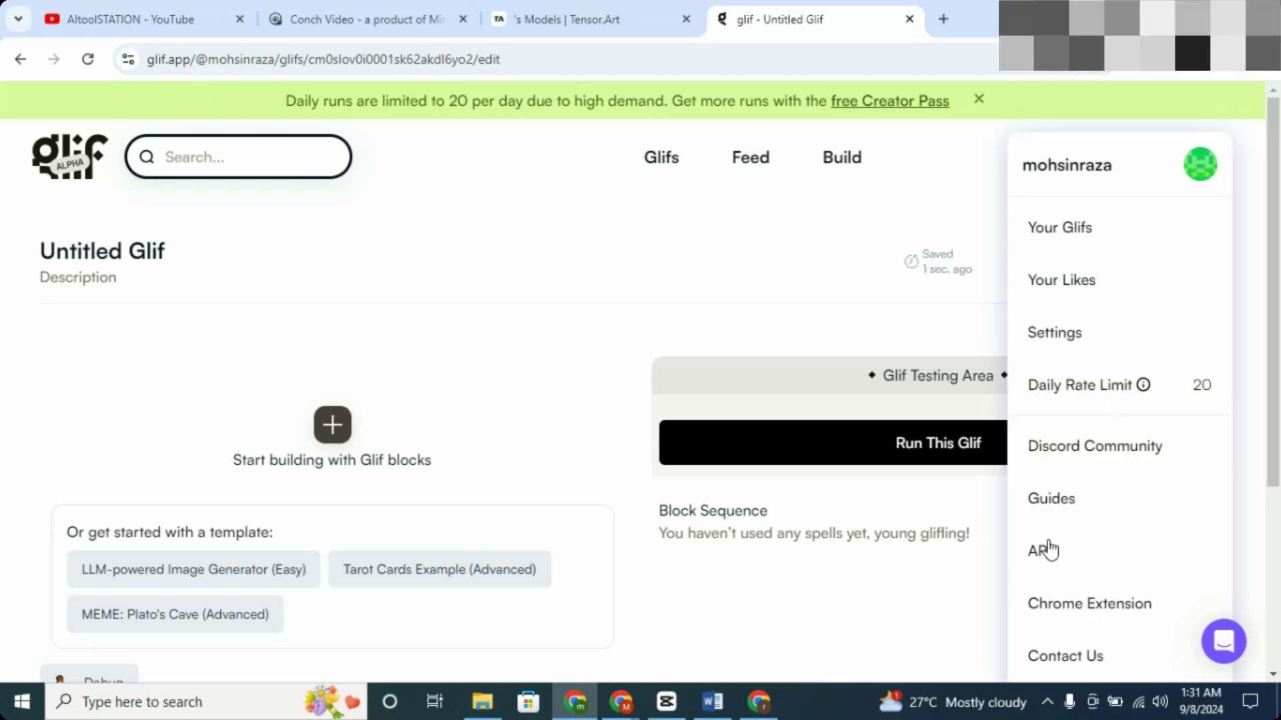
{"action": "left_click", "coordinate": [1087, 228]}
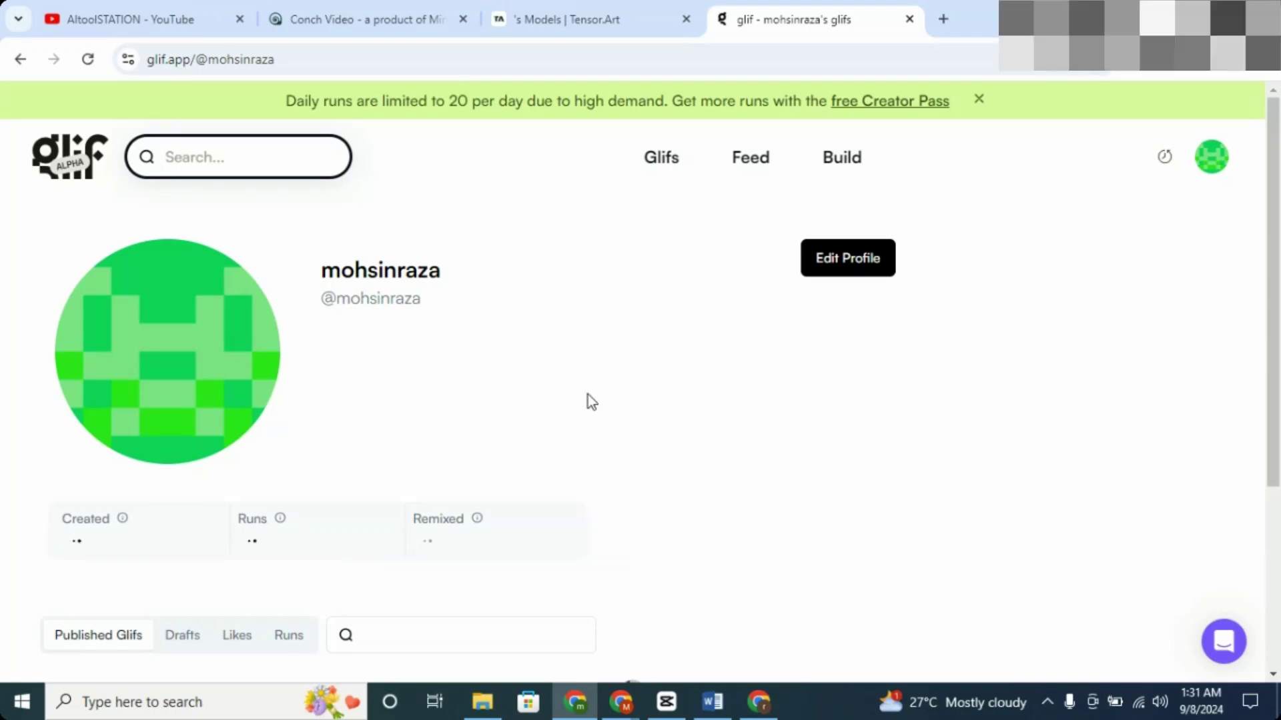
{"action": "scroll", "coordinate": [591, 402], "scroll_direction": "down", "scroll_amount": 4}
{"action": "left_click", "coordinate": [954, 505]}
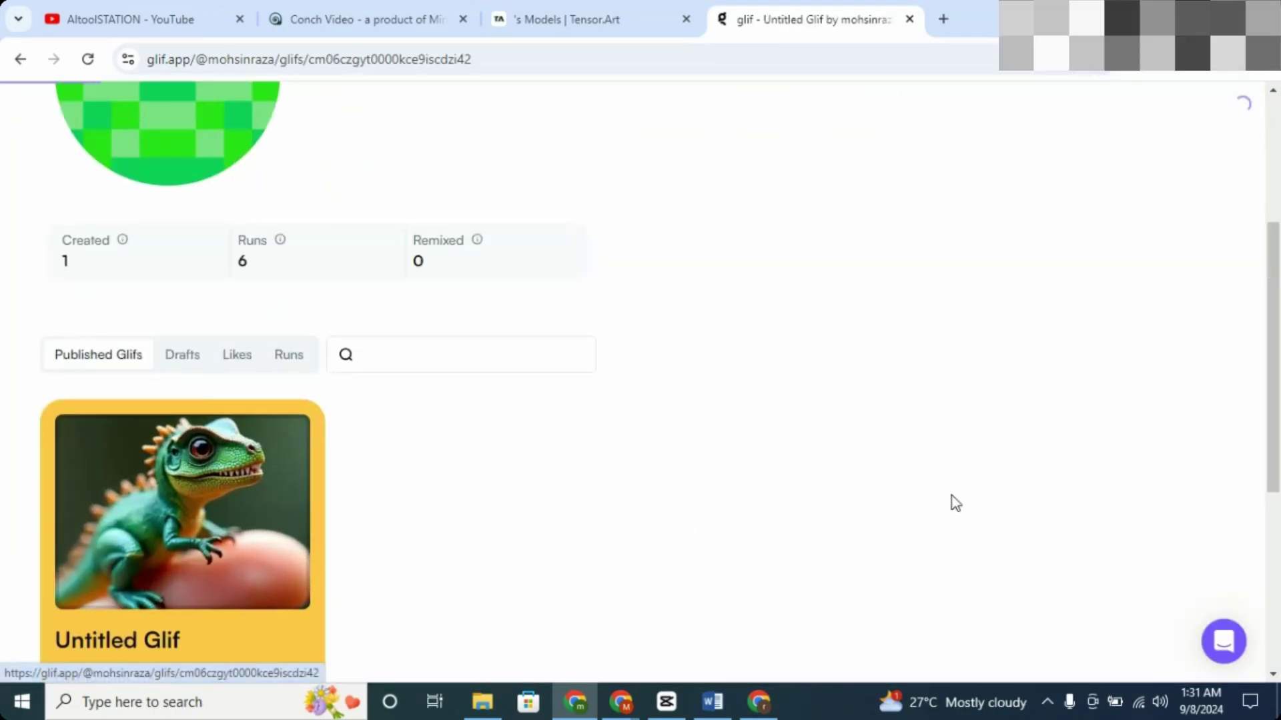
{"action": "scroll", "coordinate": [951, 389], "scroll_direction": "down", "scroll_amount": 10}
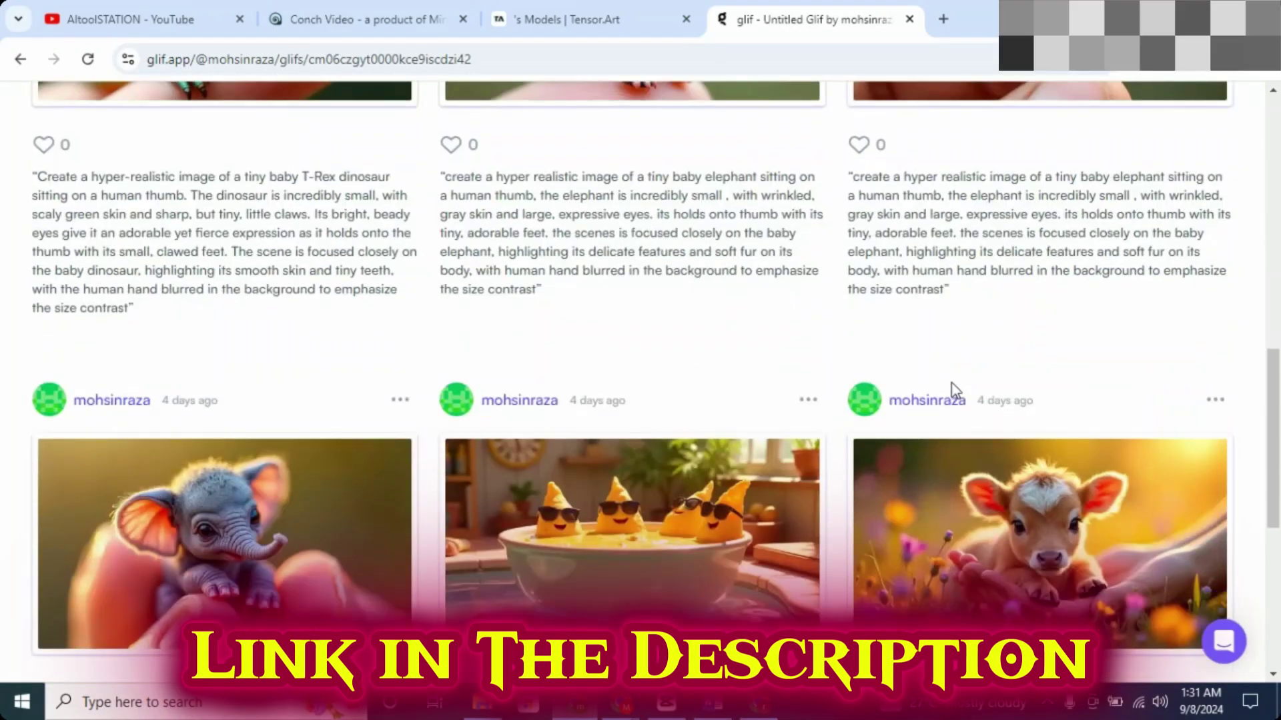
{"action": "scroll", "coordinate": [954, 390], "scroll_direction": "down", "scroll_amount": 8}
{"action": "scroll", "coordinate": [954, 390], "scroll_direction": "up", "scroll_amount": 12}
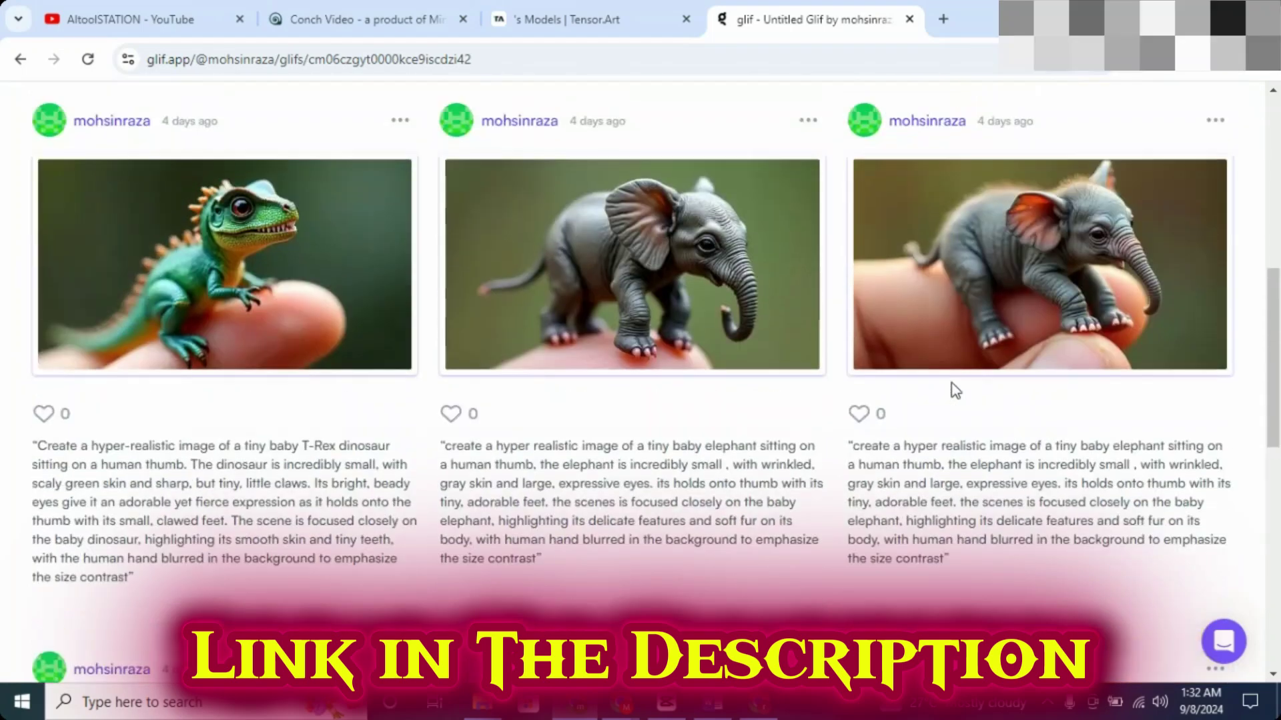
{"action": "scroll", "coordinate": [954, 387], "scroll_direction": "up", "scroll_amount": 8}
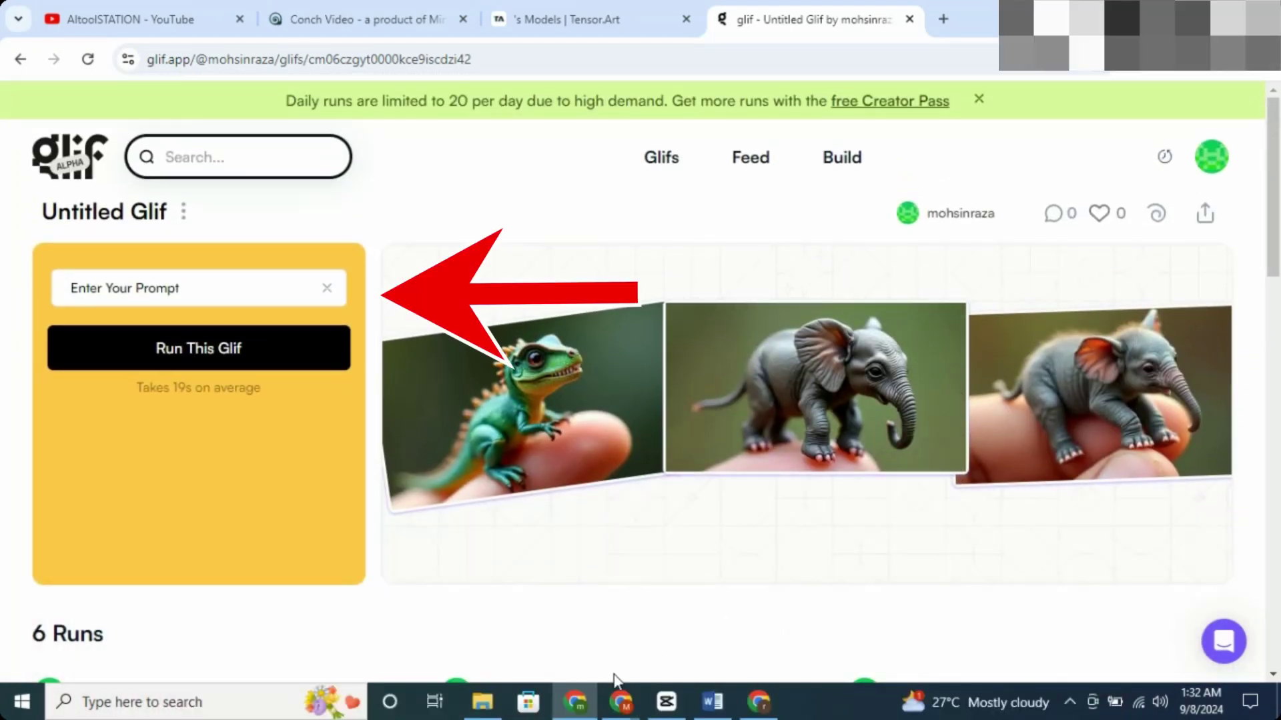
Step: Run the glif with the prompt 'Donald Trump hugging Kamala Harris in white house' and enlarge the result
{"action": "left_click", "coordinate": [215, 283]}
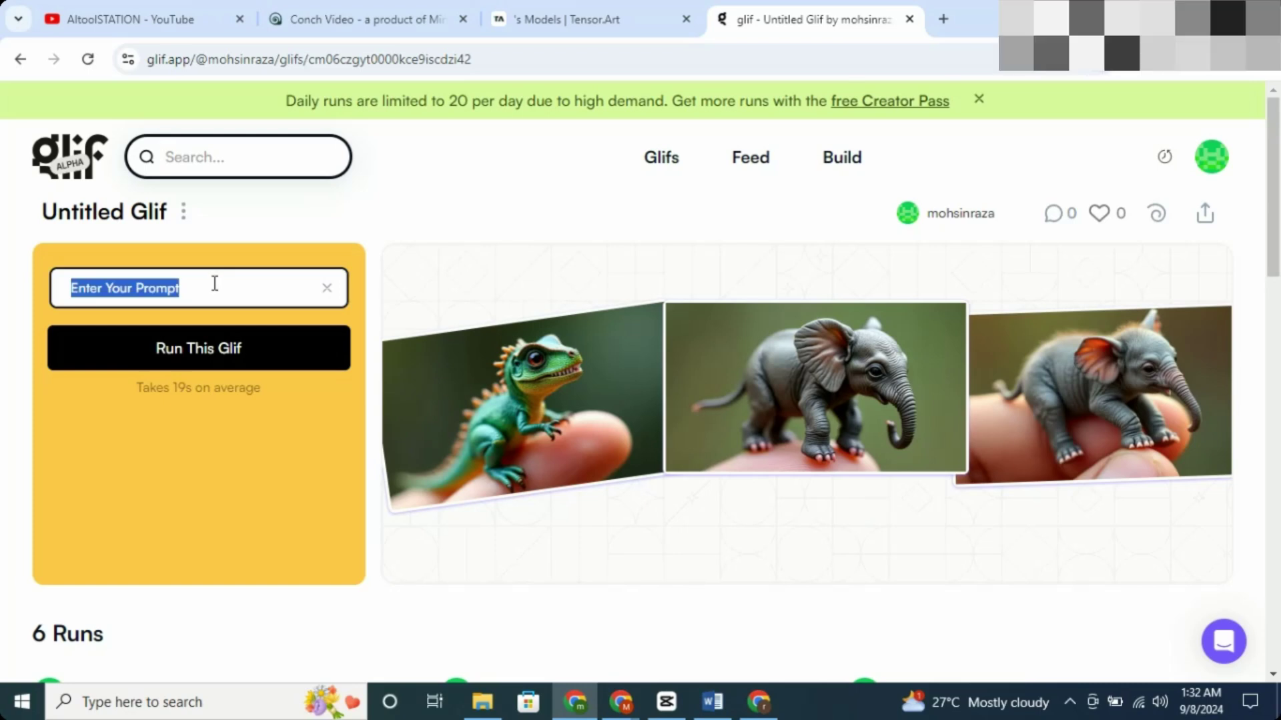
{"action": "type", "text": "Don"}
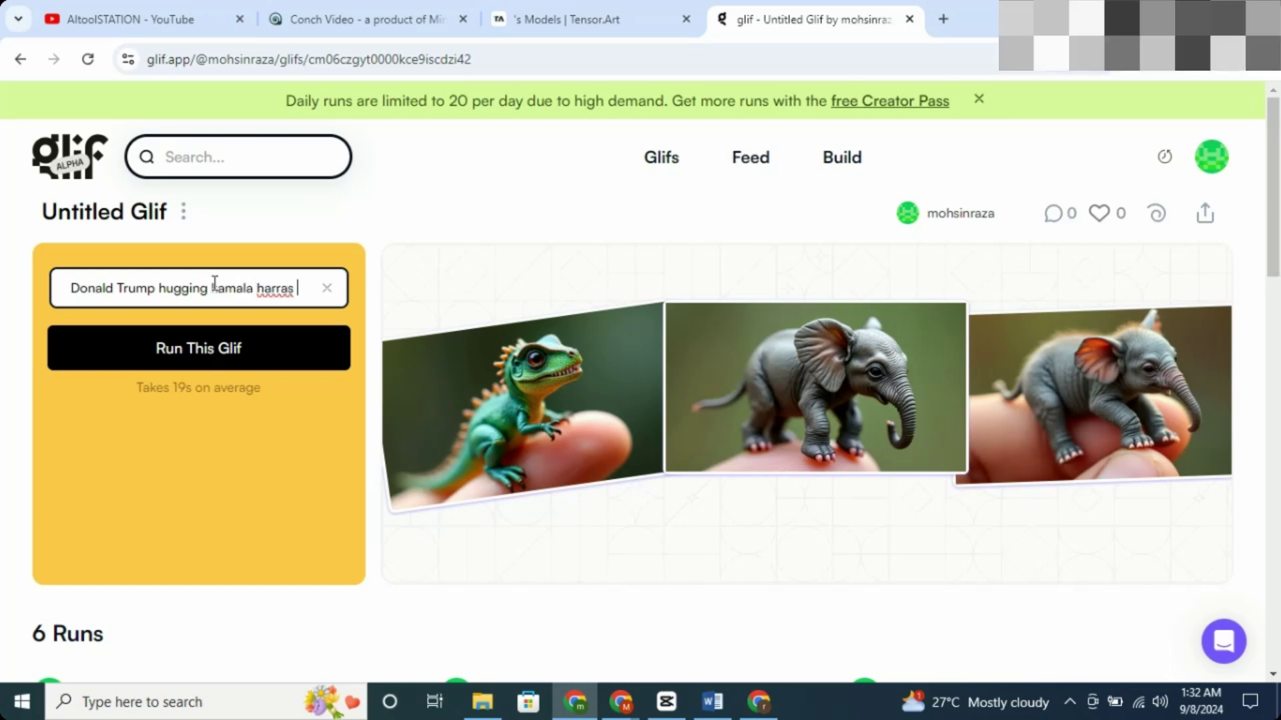
{"action": "type", "text": "white house"}
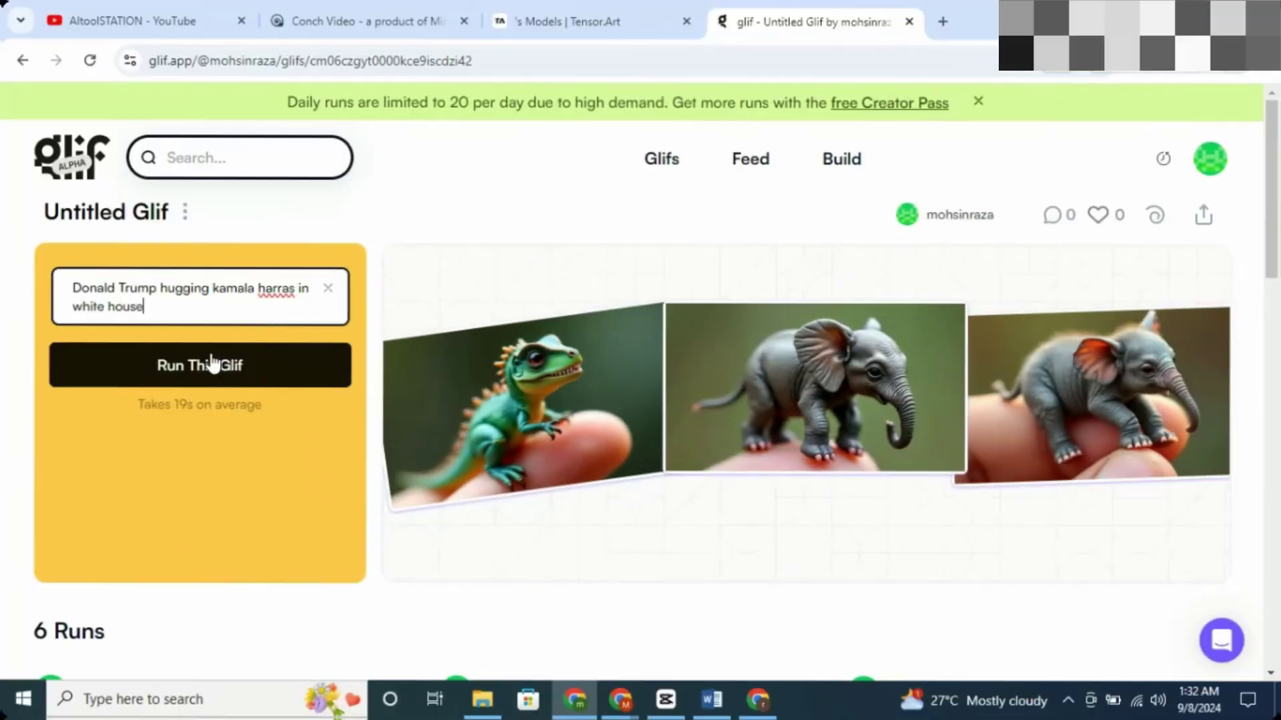
{"action": "left_click", "coordinate": [208, 362]}
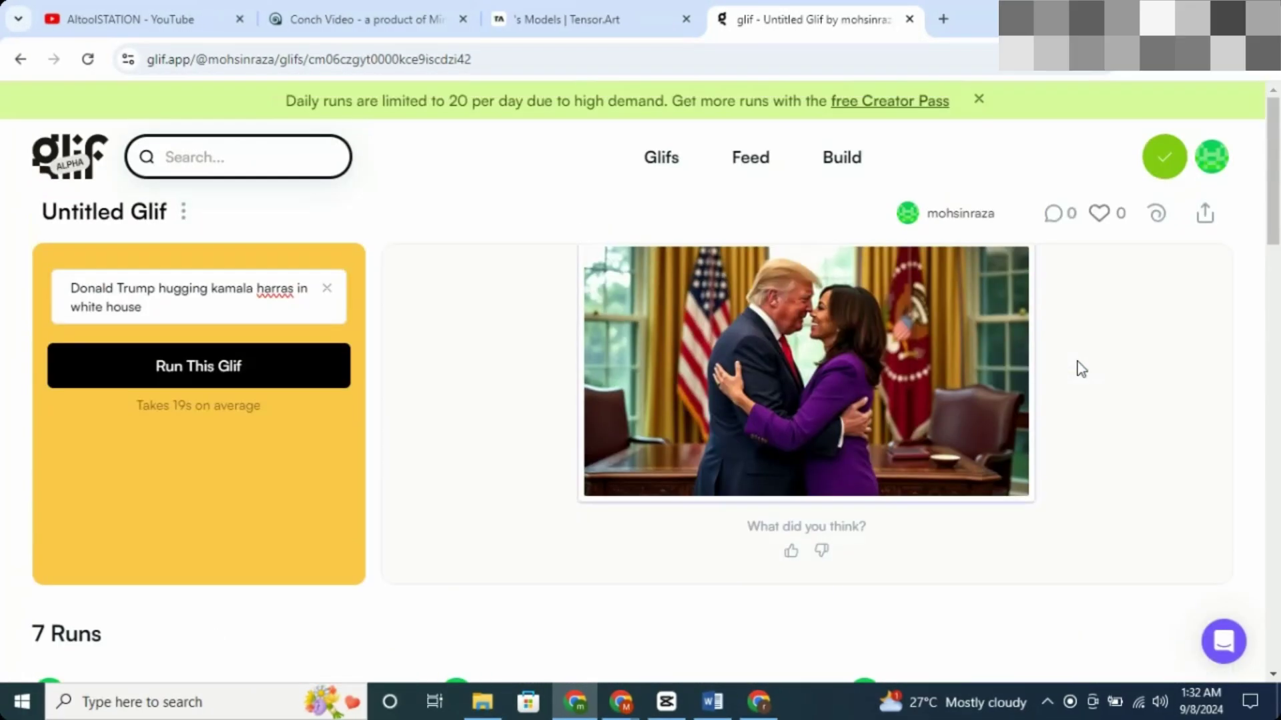
{"action": "left_click", "coordinate": [912, 371]}
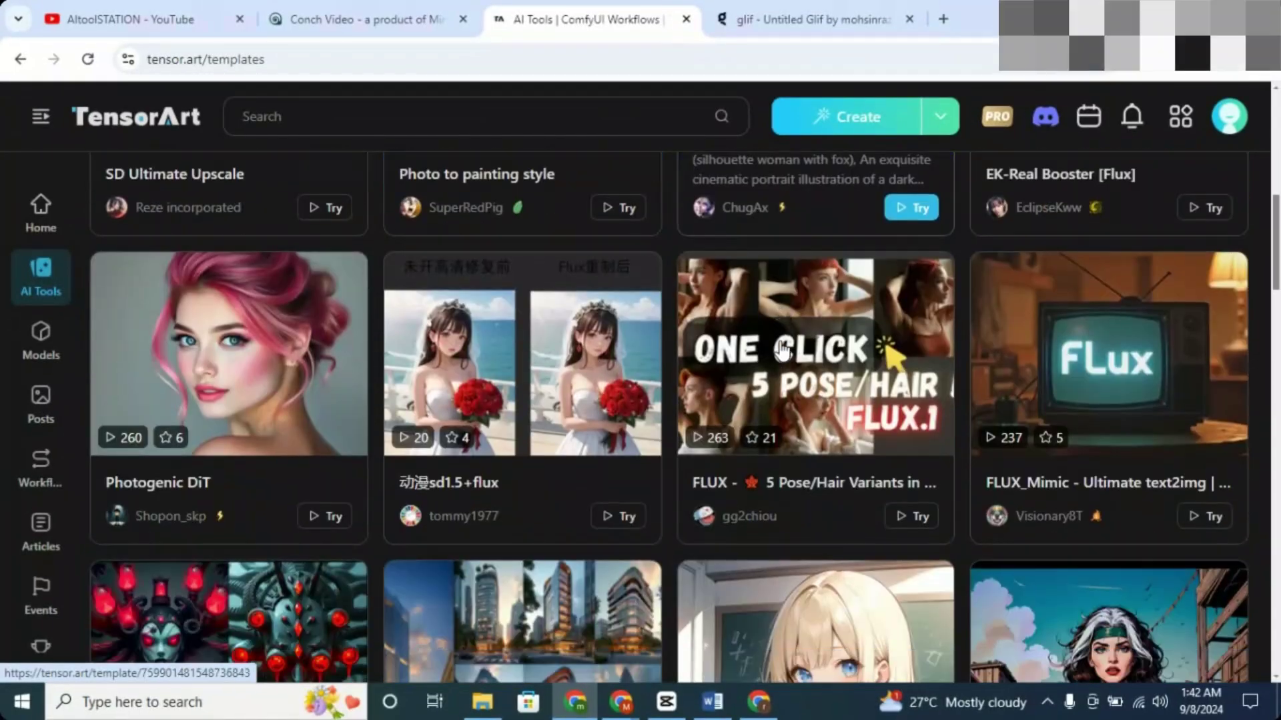
{"action": "scroll", "coordinate": [782, 348], "scroll_direction": "down", "scroll_amount": 10}
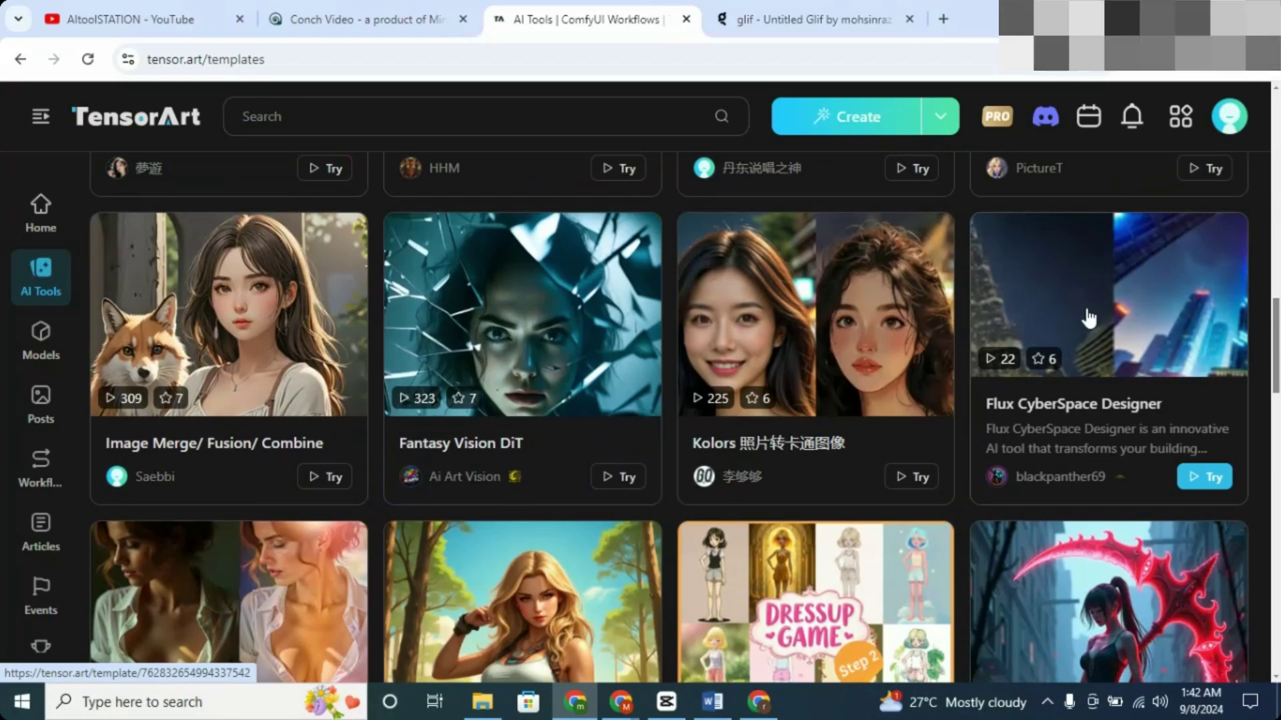
Step: Visit the profile page, go back, then reach the home page's AI Tools grid
{"action": "scroll", "coordinate": [1088, 319], "scroll_direction": "up", "scroll_amount": 10}
{"action": "scroll", "coordinate": [1088, 319], "scroll_direction": "up", "scroll_amount": 6}
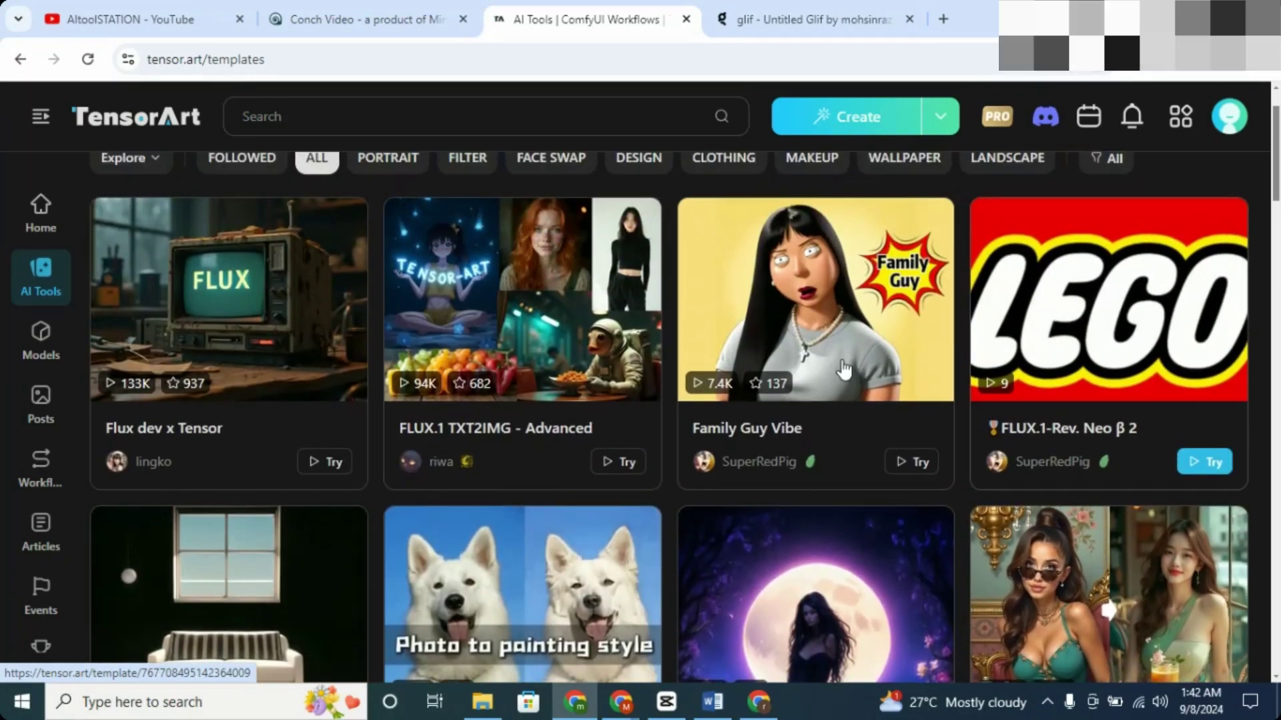
{"action": "scroll", "coordinate": [698, 340], "scroll_direction": "down", "scroll_amount": 8}
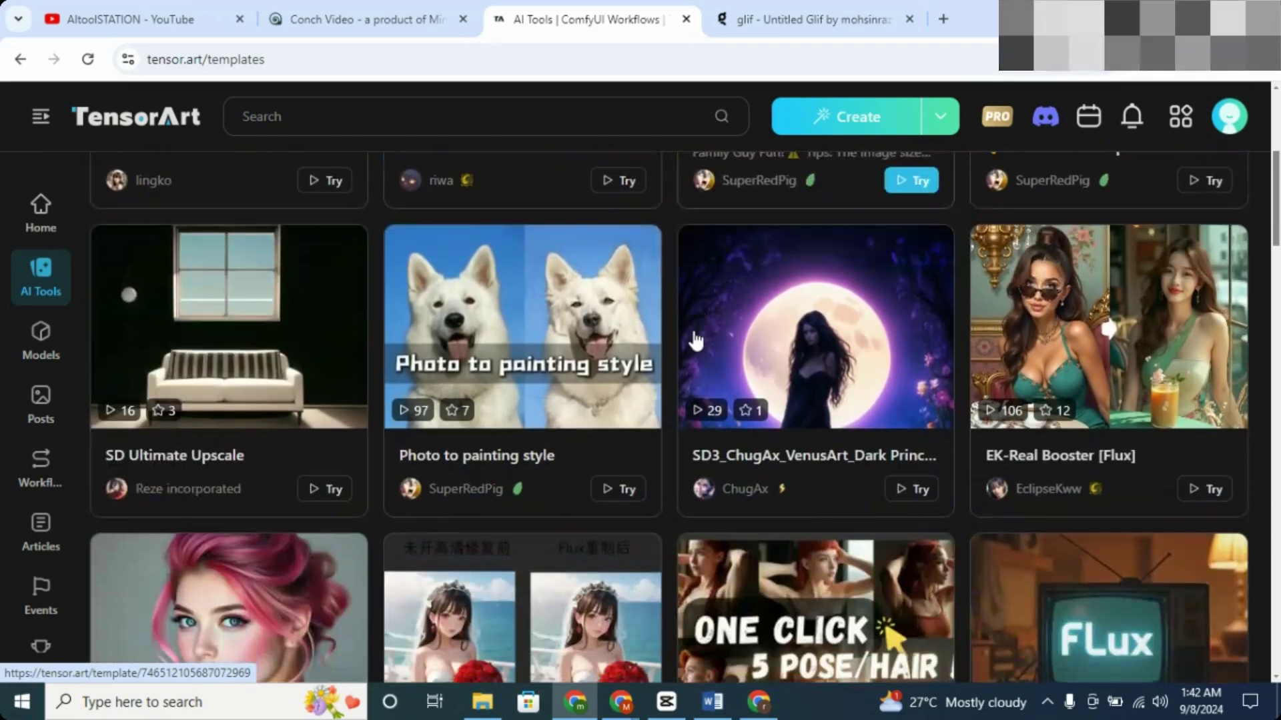
{"action": "scroll", "coordinate": [361, 343], "scroll_direction": "up", "scroll_amount": 10}
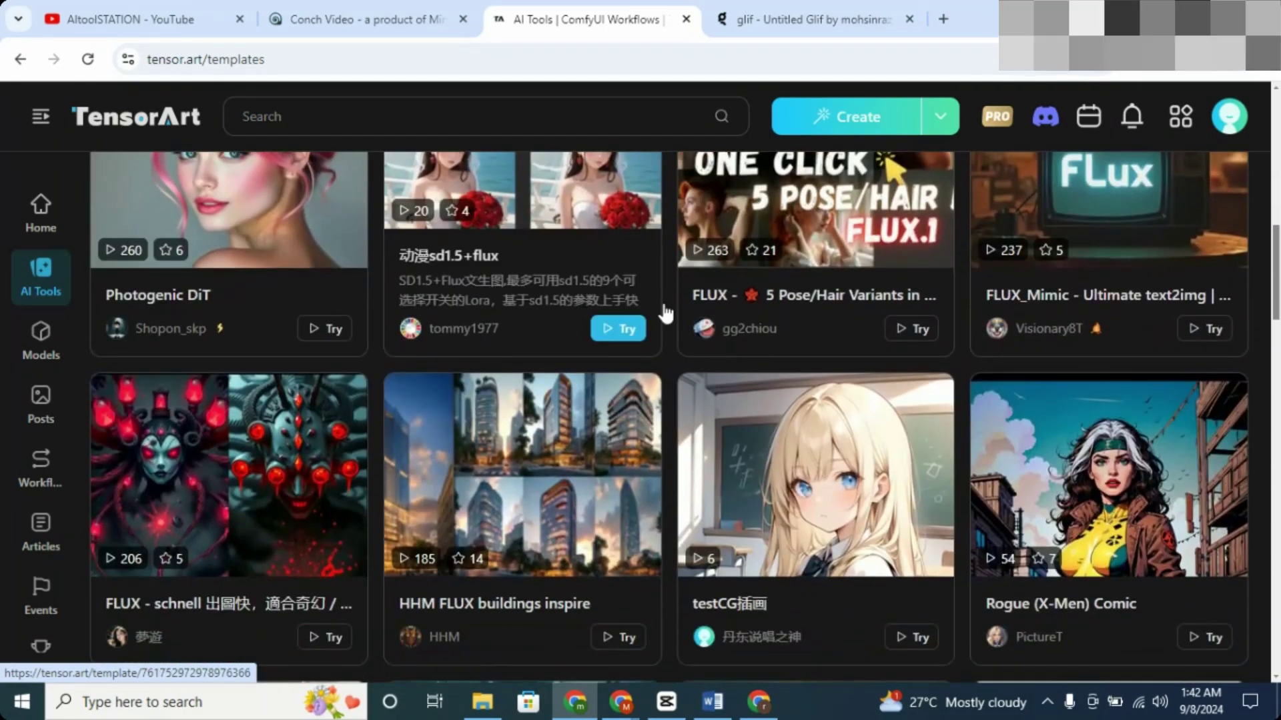
{"action": "left_click", "coordinate": [1229, 116]}
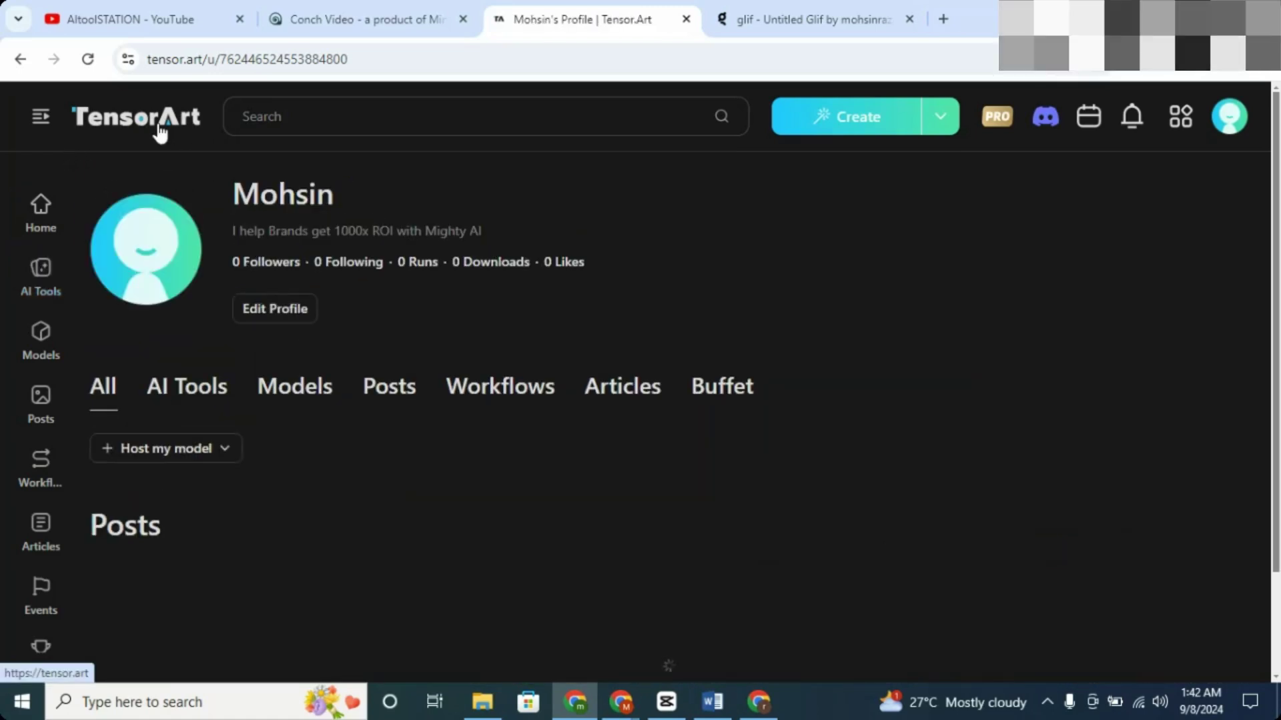
{"action": "left_click", "coordinate": [20, 59]}
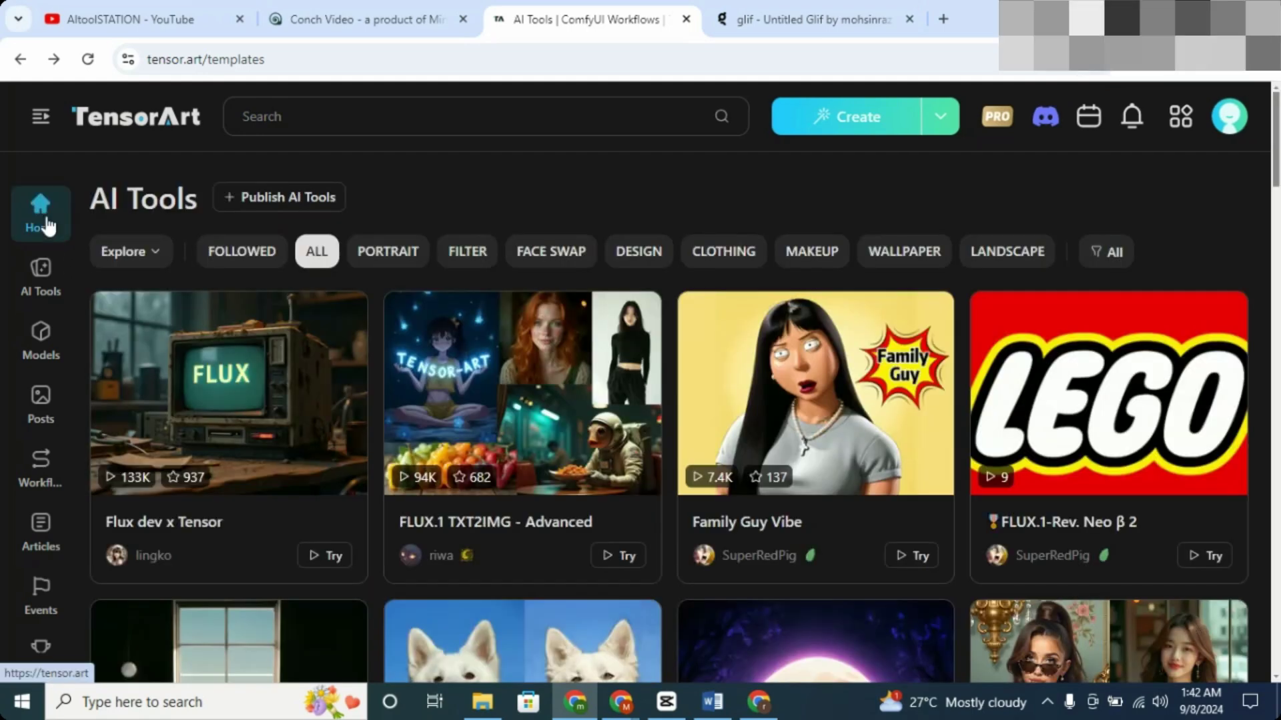
{"action": "left_click", "coordinate": [46, 227]}
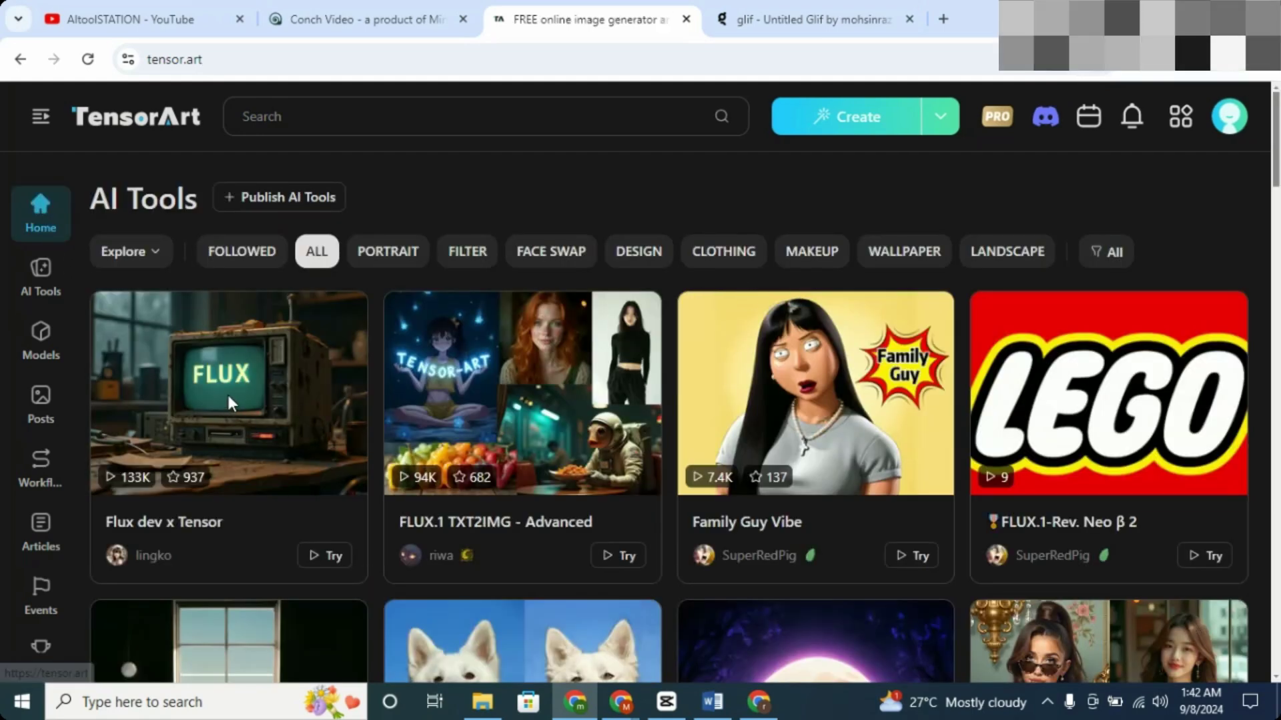
{"action": "scroll", "coordinate": [441, 471], "scroll_direction": "down", "scroll_amount": 1}
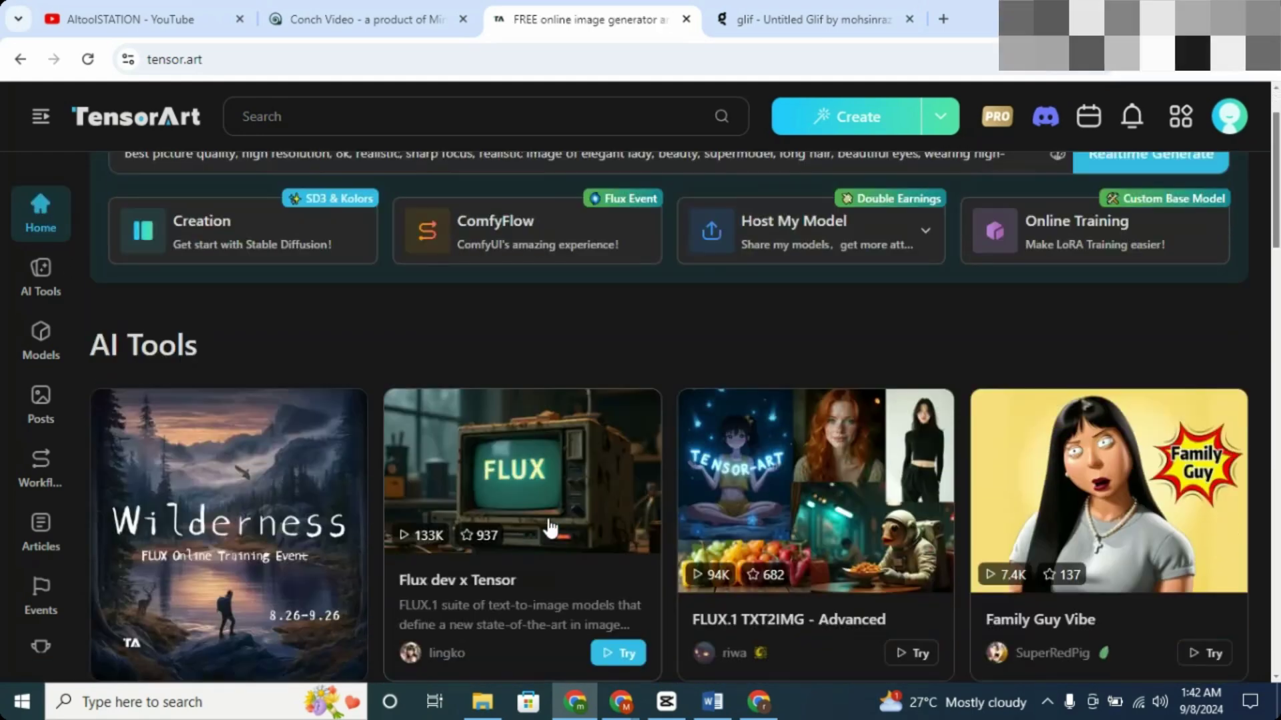
Step: Open the Flux dev x Tensor template, browse its Related Posts, and select the sample prompt
{"action": "left_click", "coordinate": [529, 492]}
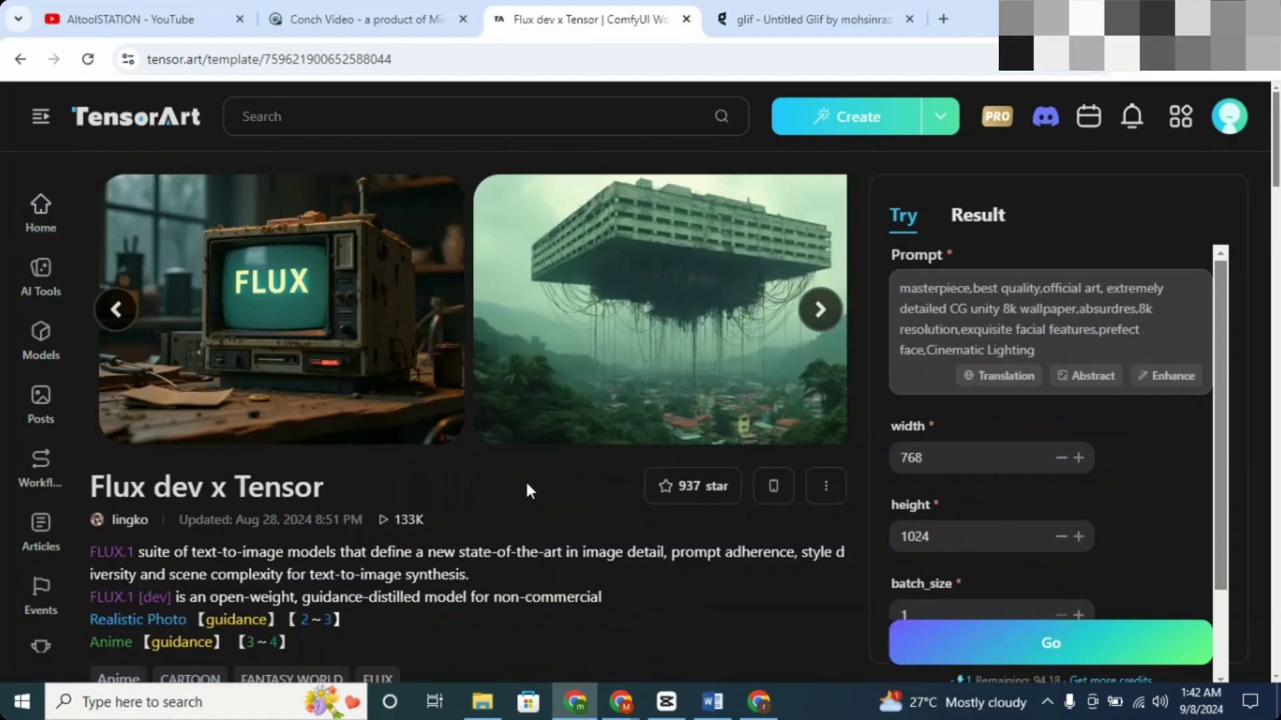
{"action": "scroll", "coordinate": [573, 361], "scroll_direction": "down", "scroll_amount": 1}
{"action": "scroll", "coordinate": [600, 400], "scroll_direction": "down", "scroll_amount": 3}
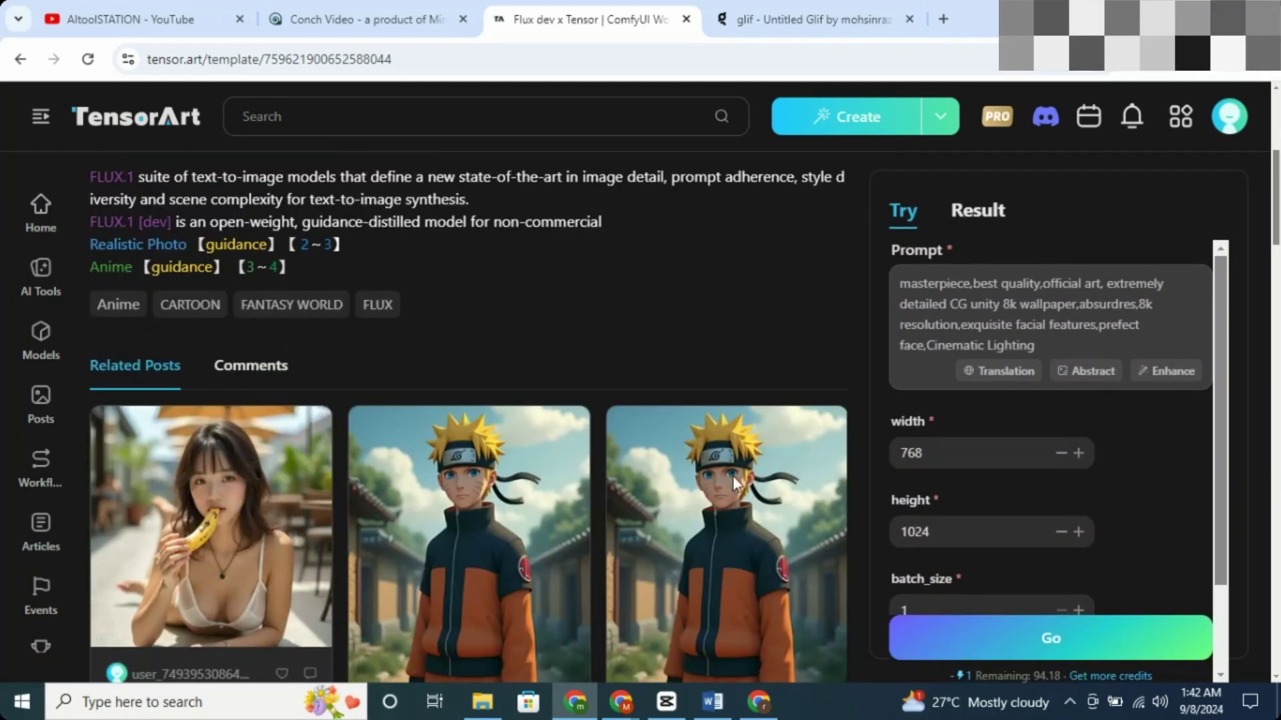
{"action": "scroll", "coordinate": [640, 427], "scroll_direction": "down", "scroll_amount": 3}
{"action": "scroll", "coordinate": [607, 414], "scroll_direction": "down", "scroll_amount": 1}
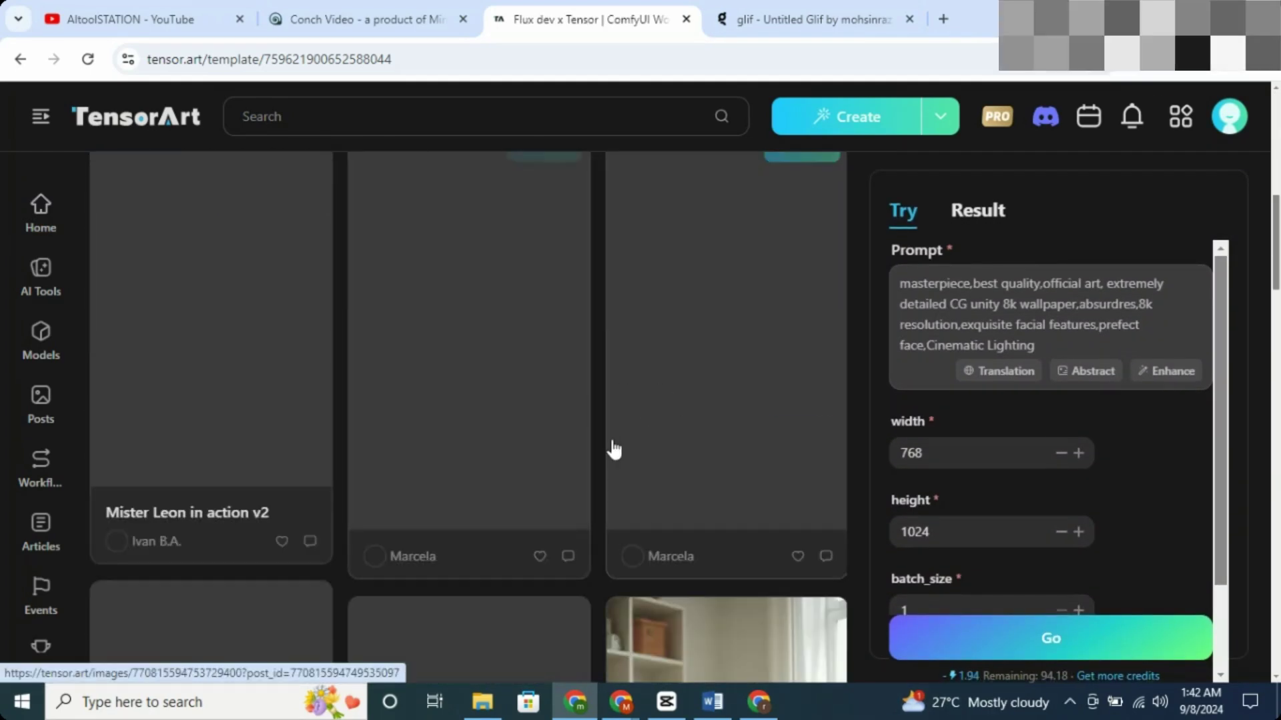
{"action": "scroll", "coordinate": [632, 423], "scroll_direction": "down", "scroll_amount": 2}
{"action": "scroll", "coordinate": [641, 446], "scroll_direction": "up", "scroll_amount": 5}
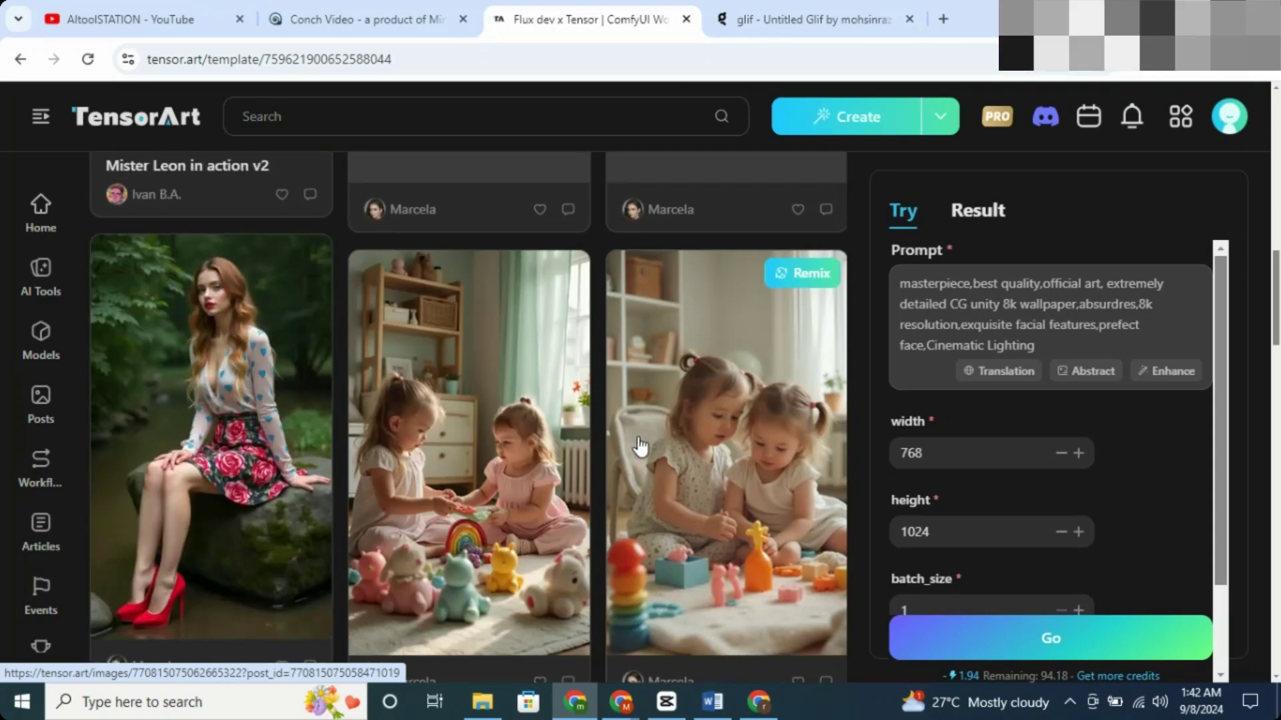
{"action": "scroll", "coordinate": [640, 446], "scroll_direction": "up", "scroll_amount": 5}
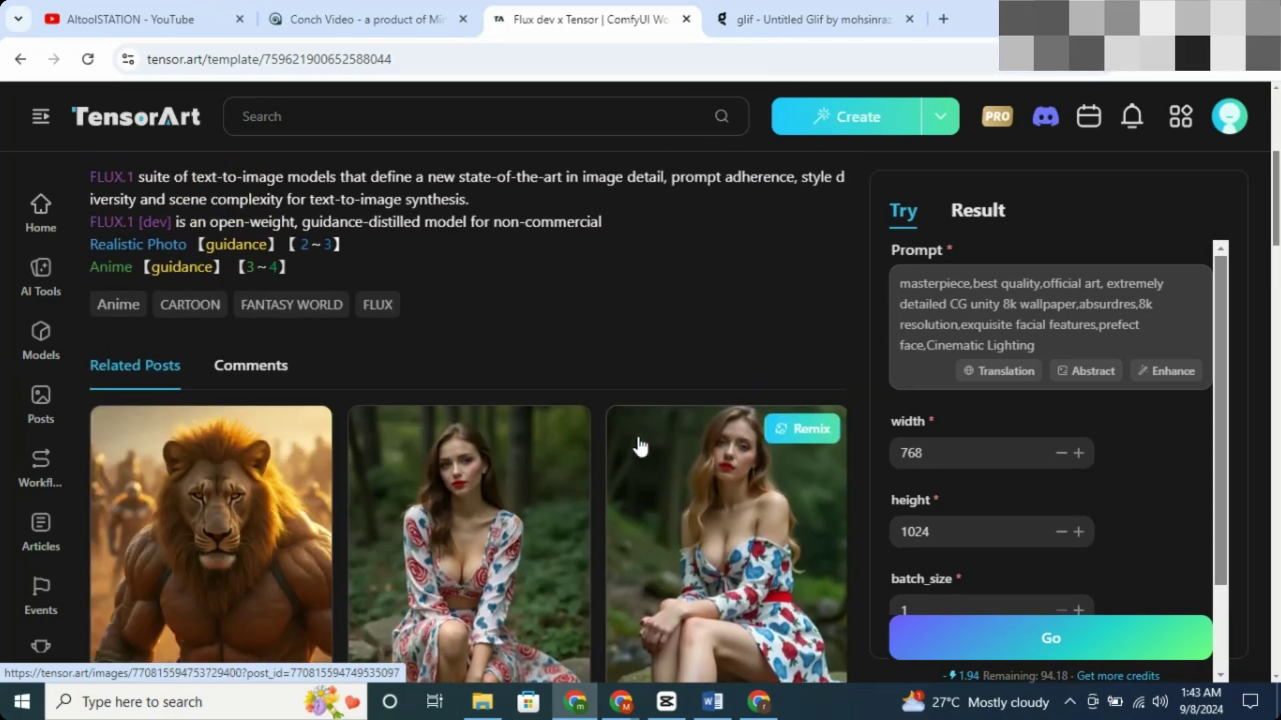
{"action": "scroll", "coordinate": [639, 437], "scroll_direction": "down", "scroll_amount": 5}
{"action": "scroll", "coordinate": [638, 443], "scroll_direction": "up", "scroll_amount": 2}
{"action": "scroll", "coordinate": [638, 441], "scroll_direction": "up", "scroll_amount": 4}
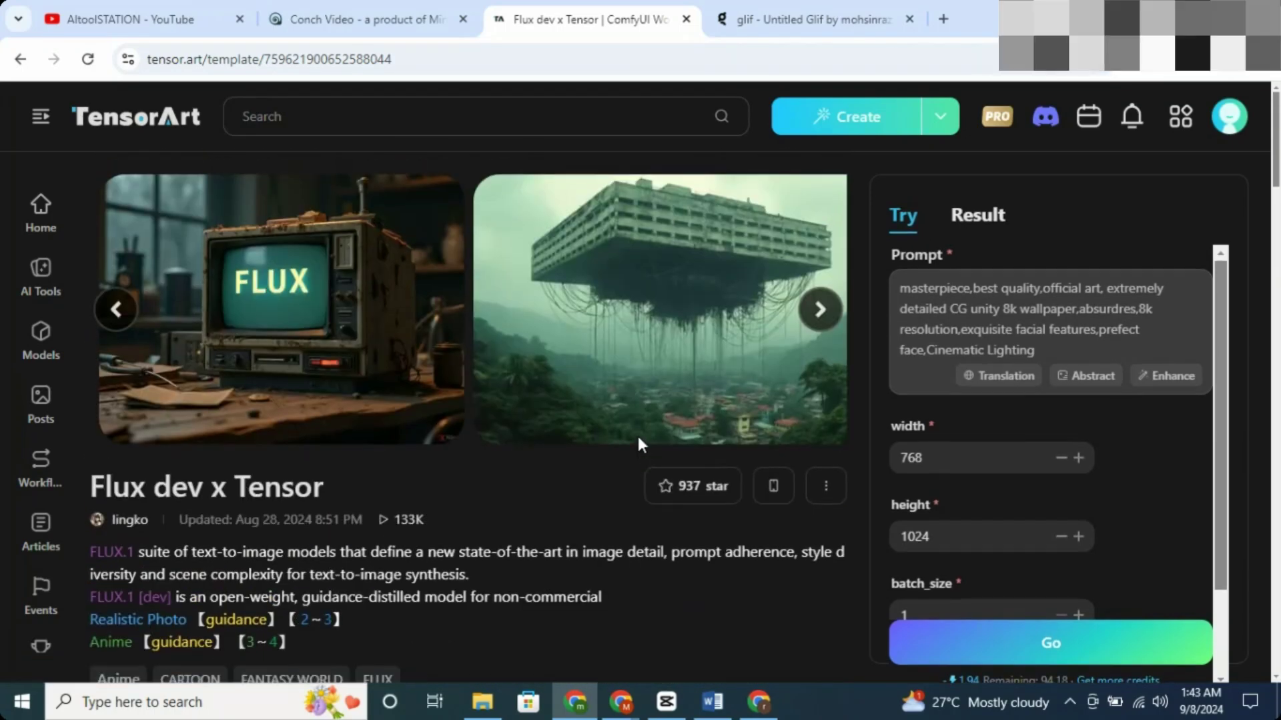
{"action": "triple_click", "coordinate": [1065, 304]}
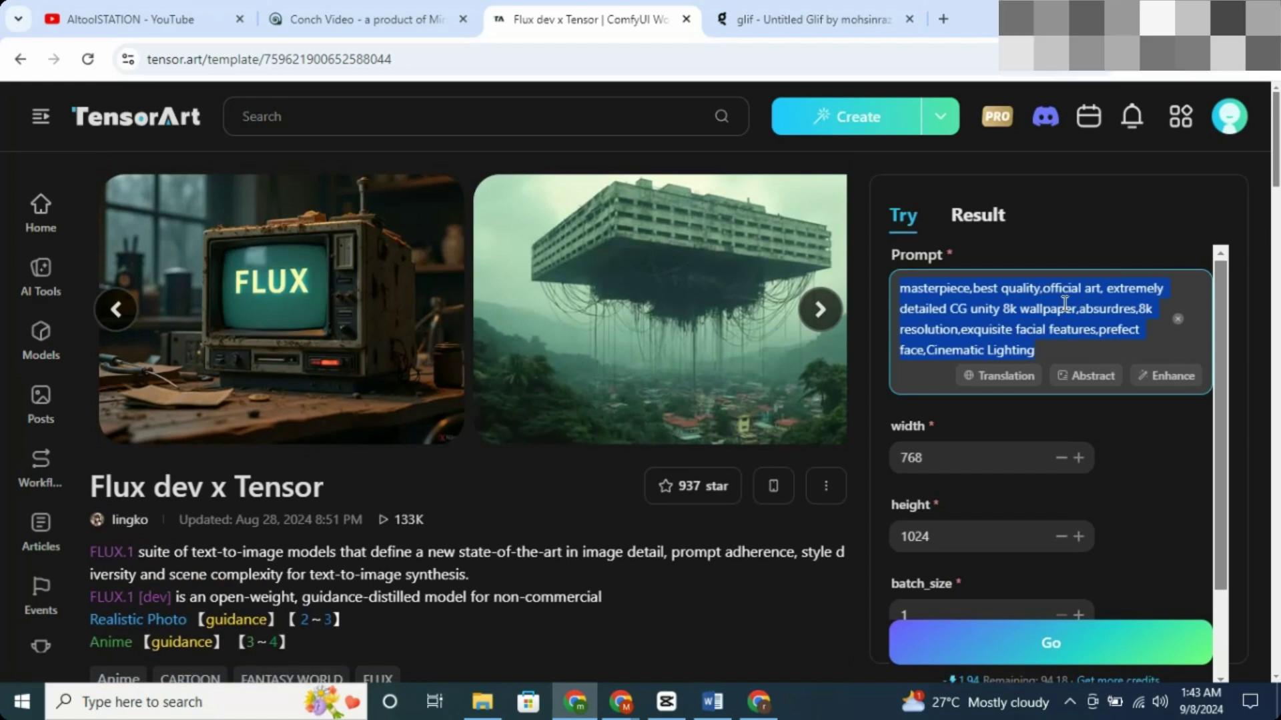
Step: Replace the prompt with Donald Trump hugging Kamala Harris in the White House and generate at 768×1024
{"action": "type", "text": "Donald Trump hugging Kamala Harras in w"}
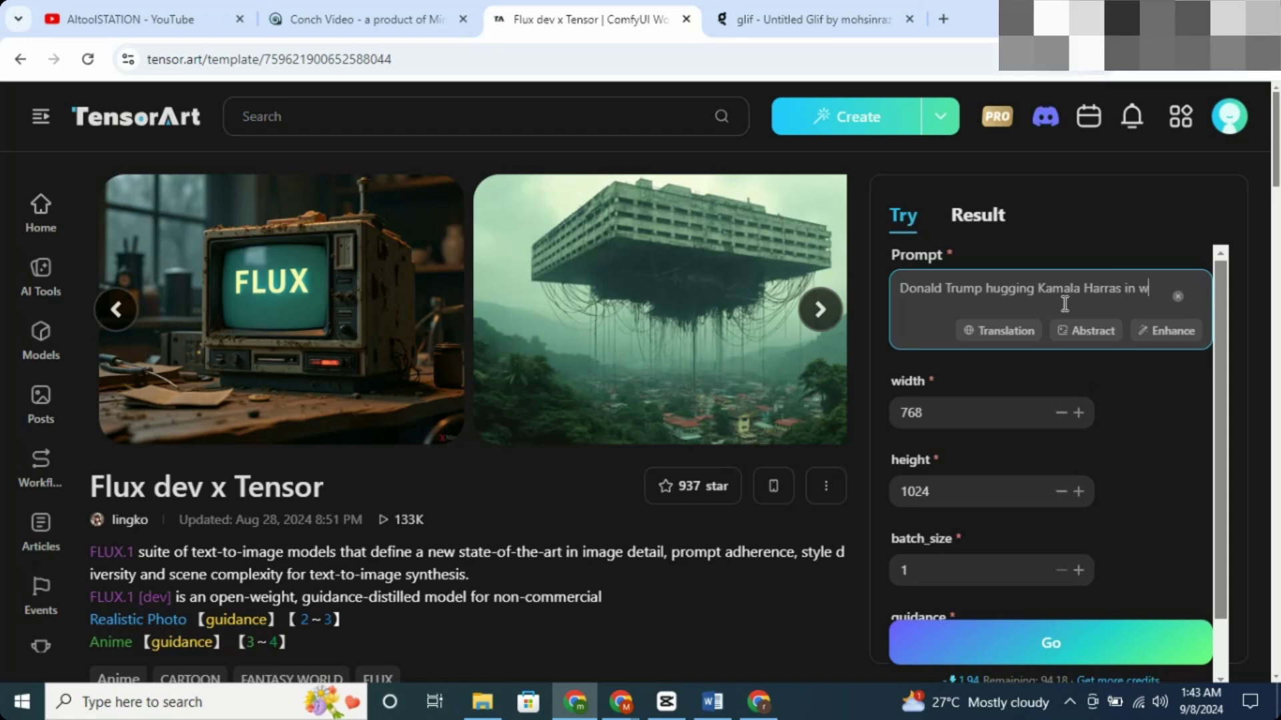
{"action": "type", "text": "e house"}
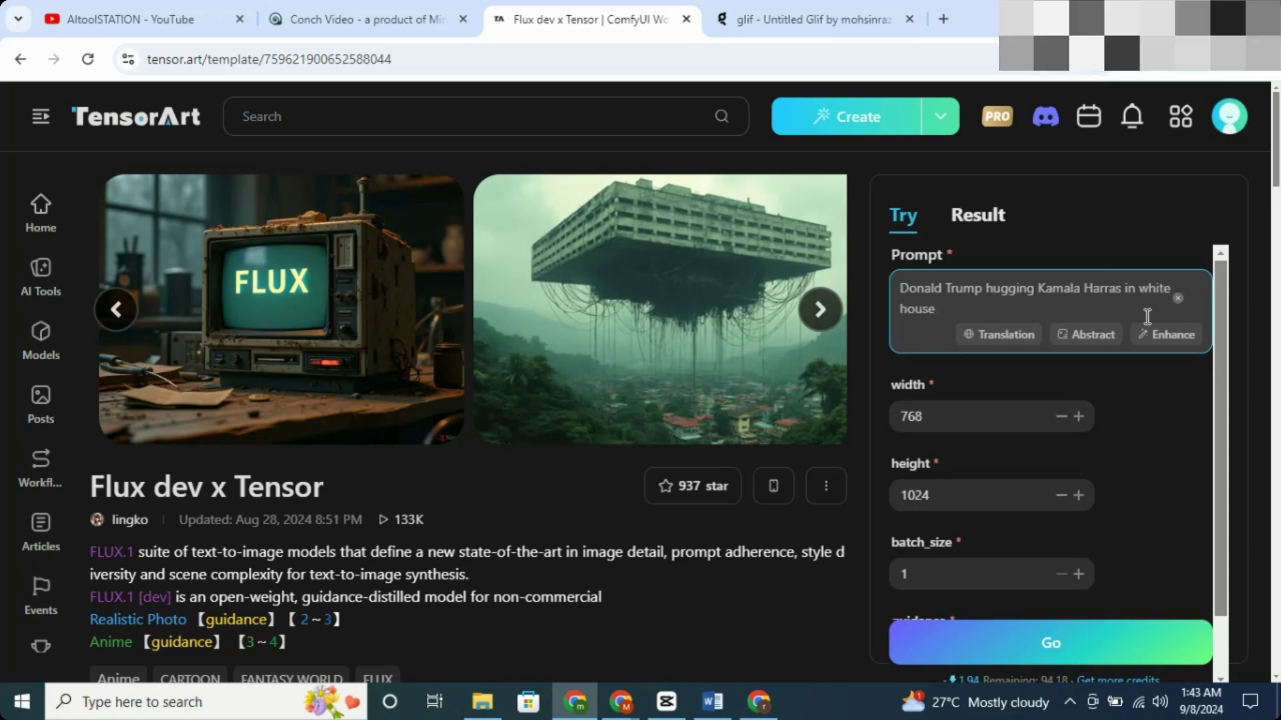
{"action": "scroll", "coordinate": [1067, 346], "scroll_direction": "down", "scroll_amount": 1}
{"action": "scroll", "coordinate": [967, 393], "scroll_direction": "down", "scroll_amount": 4}
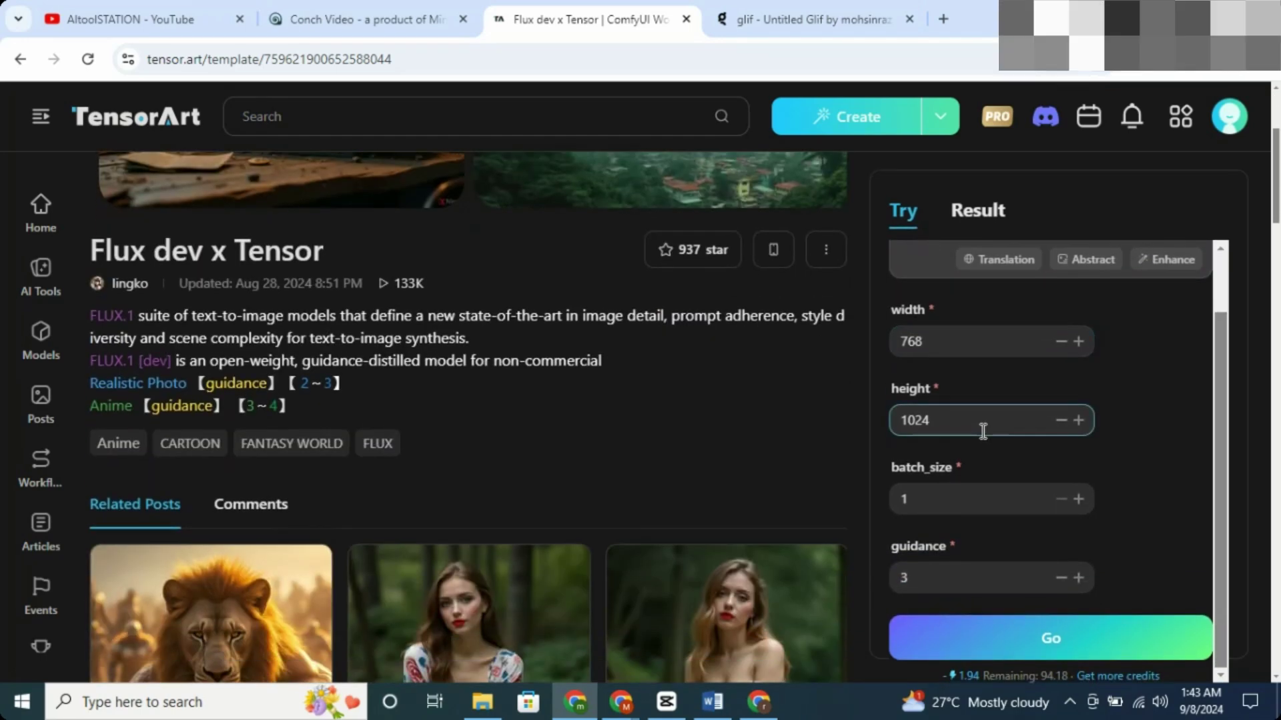
{"action": "scroll", "coordinate": [1000, 480], "scroll_direction": "down", "scroll_amount": 5}
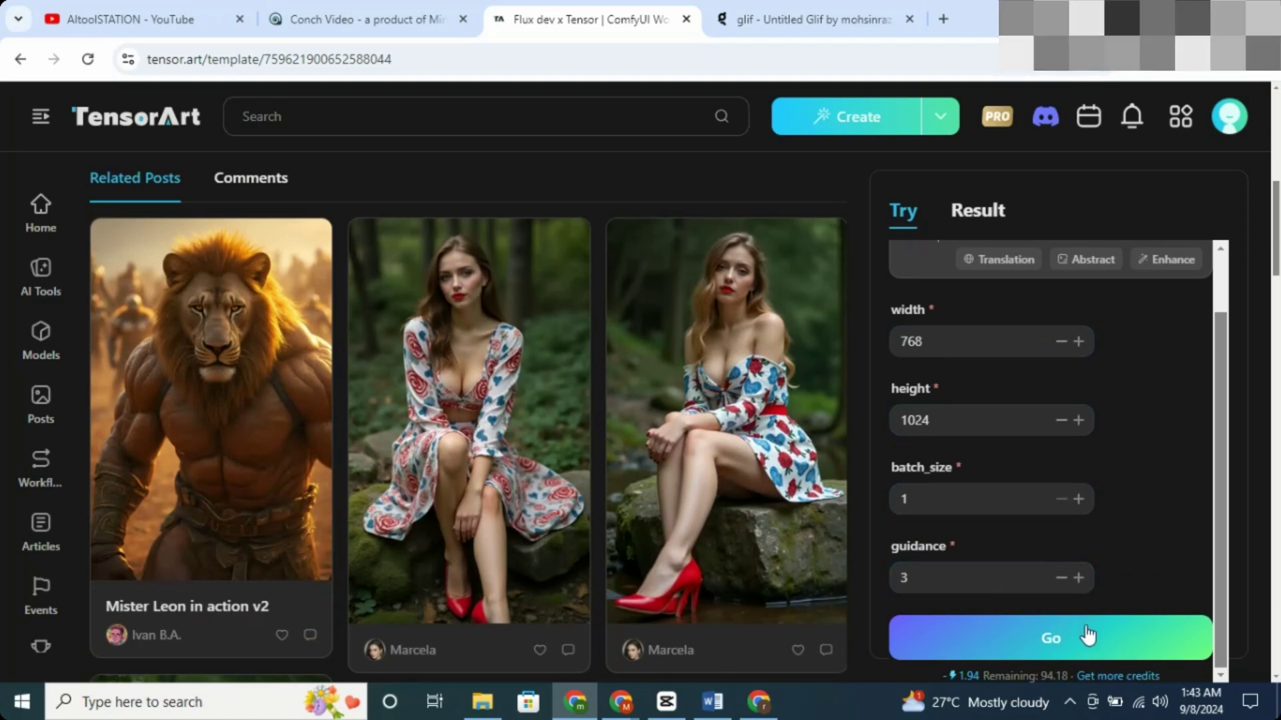
{"action": "left_click", "coordinate": [1087, 637]}
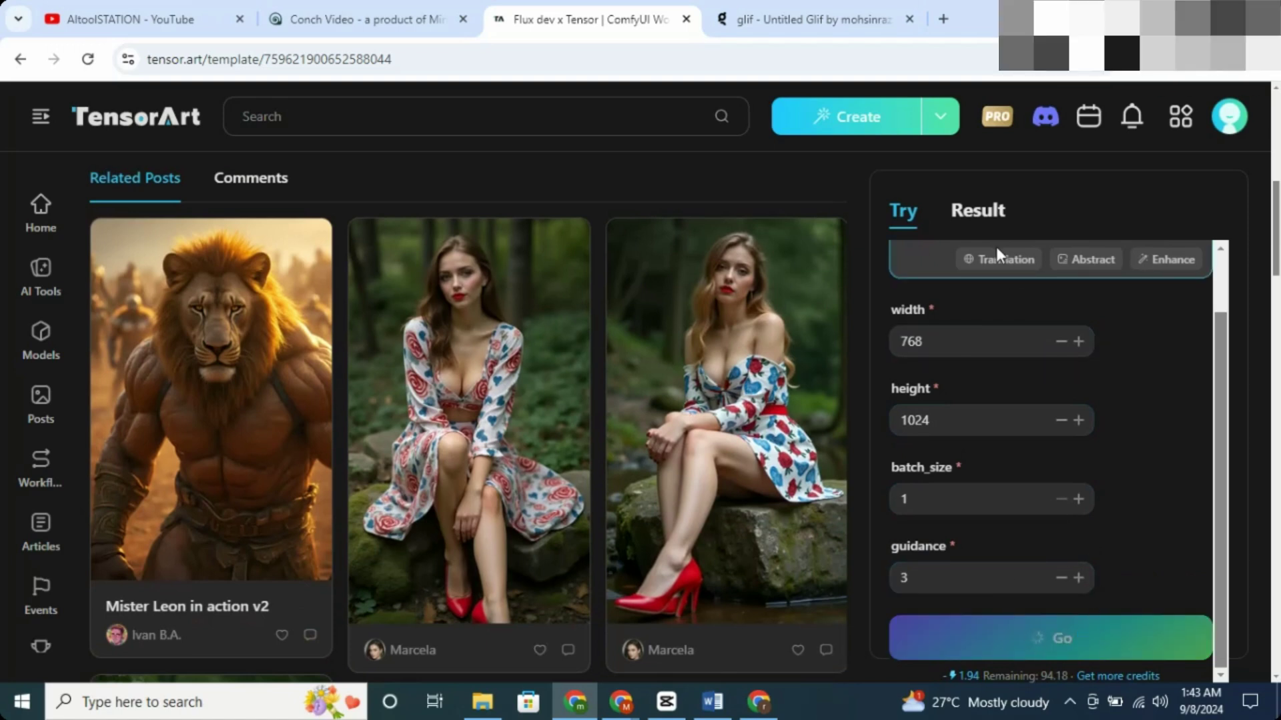
Step: Open the White House result's details, close them, and reopen to show 768×1024, guidance 3
{"action": "scroll", "coordinate": [1069, 352], "scroll_direction": "down", "scroll_amount": 2}
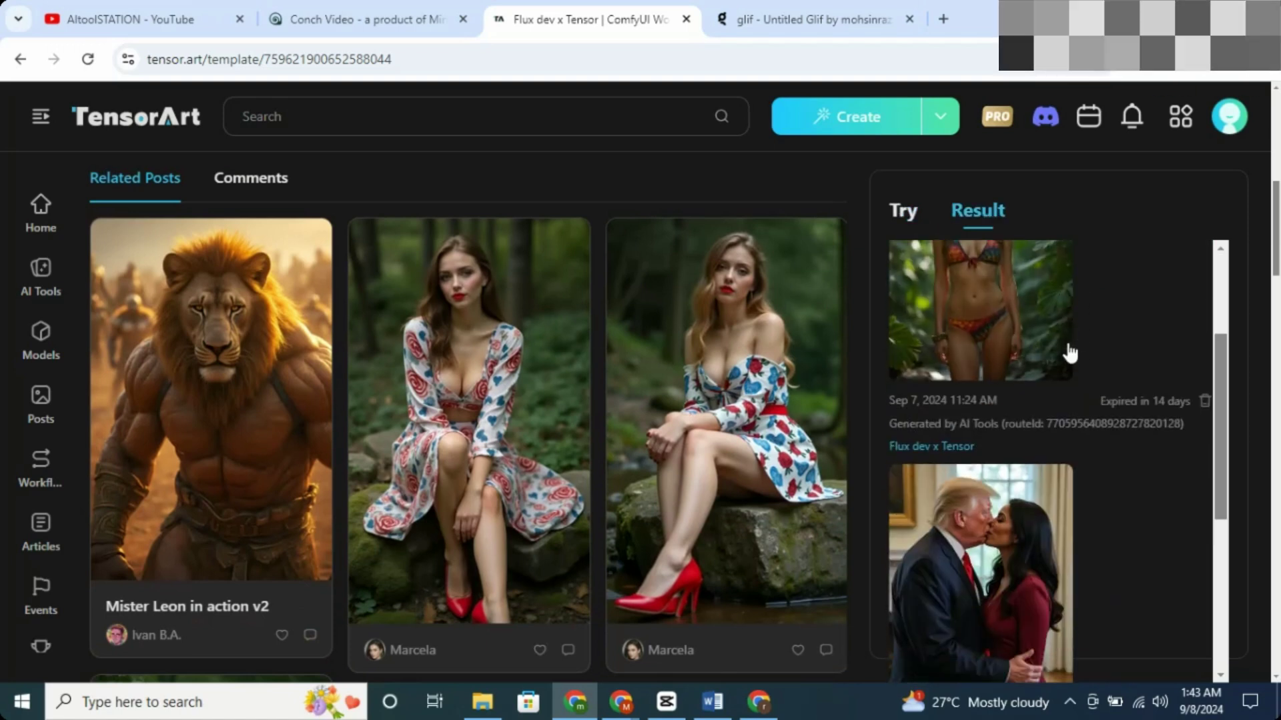
{"action": "scroll", "coordinate": [1069, 352], "scroll_direction": "down", "scroll_amount": 2}
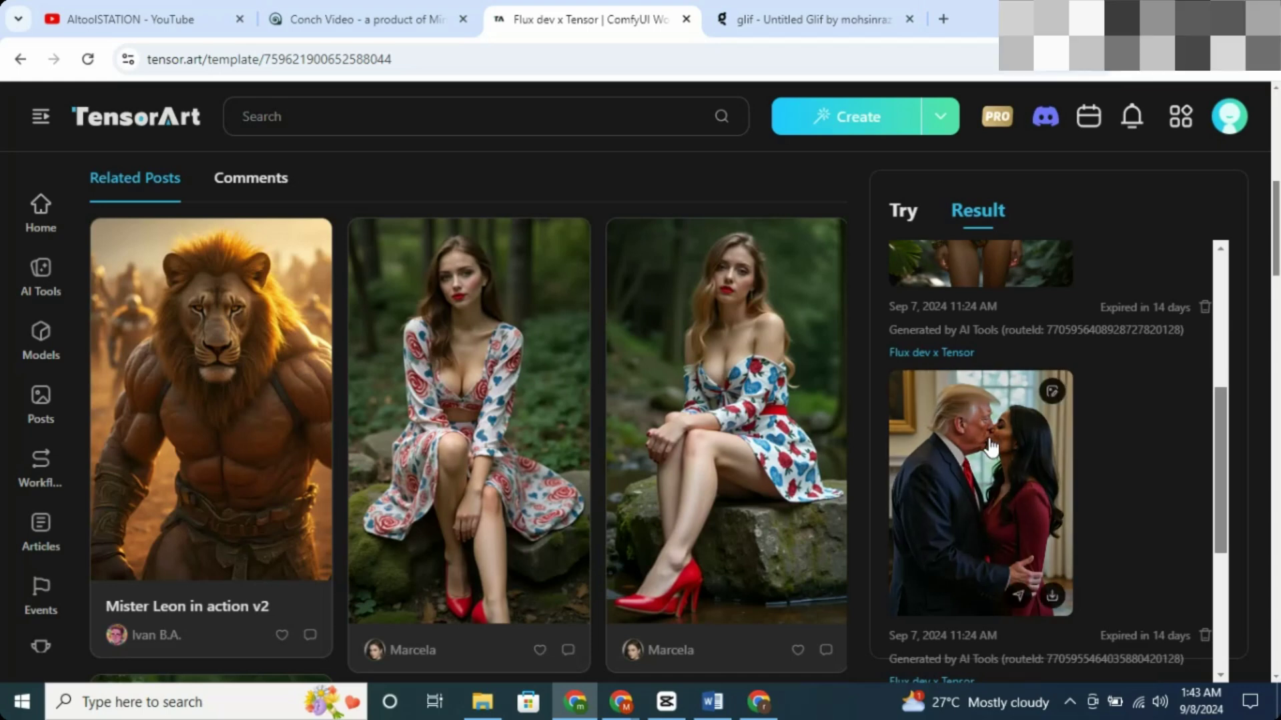
{"action": "left_click", "coordinate": [992, 439]}
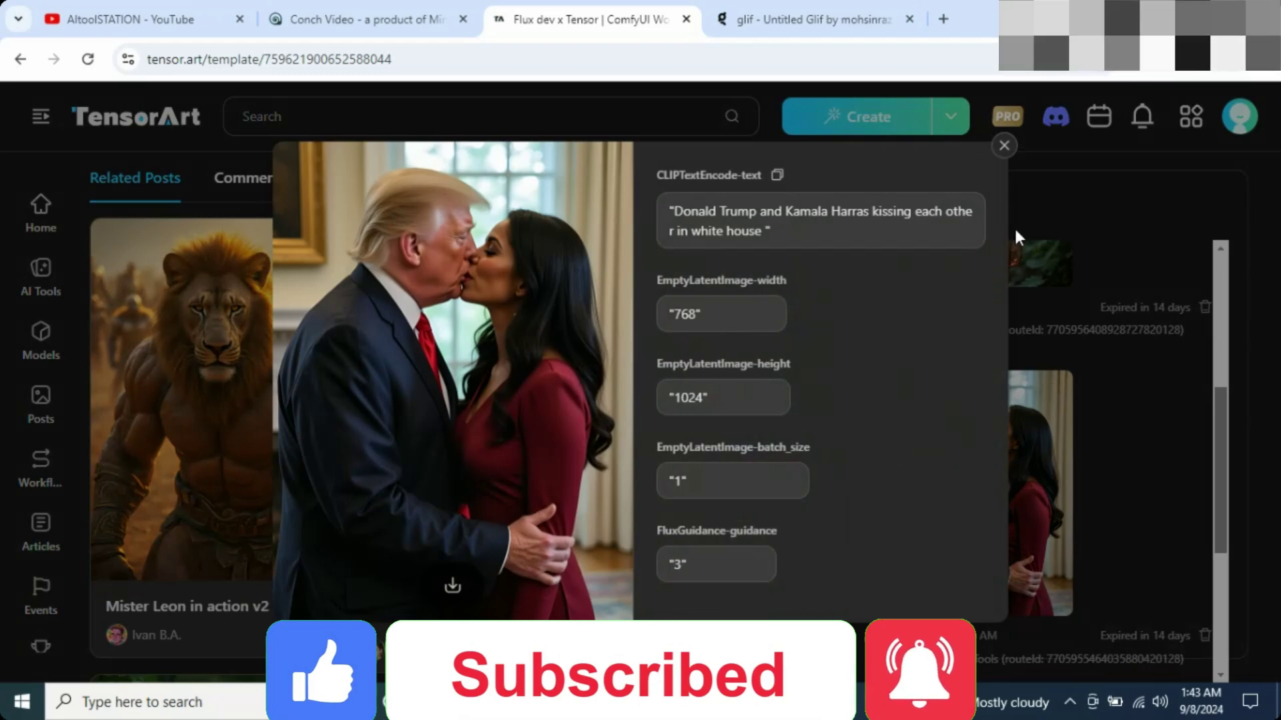
{"action": "left_click", "coordinate": [1004, 145]}
{"action": "scroll", "coordinate": [1023, 313], "scroll_direction": "up", "scroll_amount": 3}
{"action": "scroll", "coordinate": [1026, 319], "scroll_direction": "up", "scroll_amount": 2}
{"action": "scroll", "coordinate": [1088, 314], "scroll_direction": "down", "scroll_amount": 5}
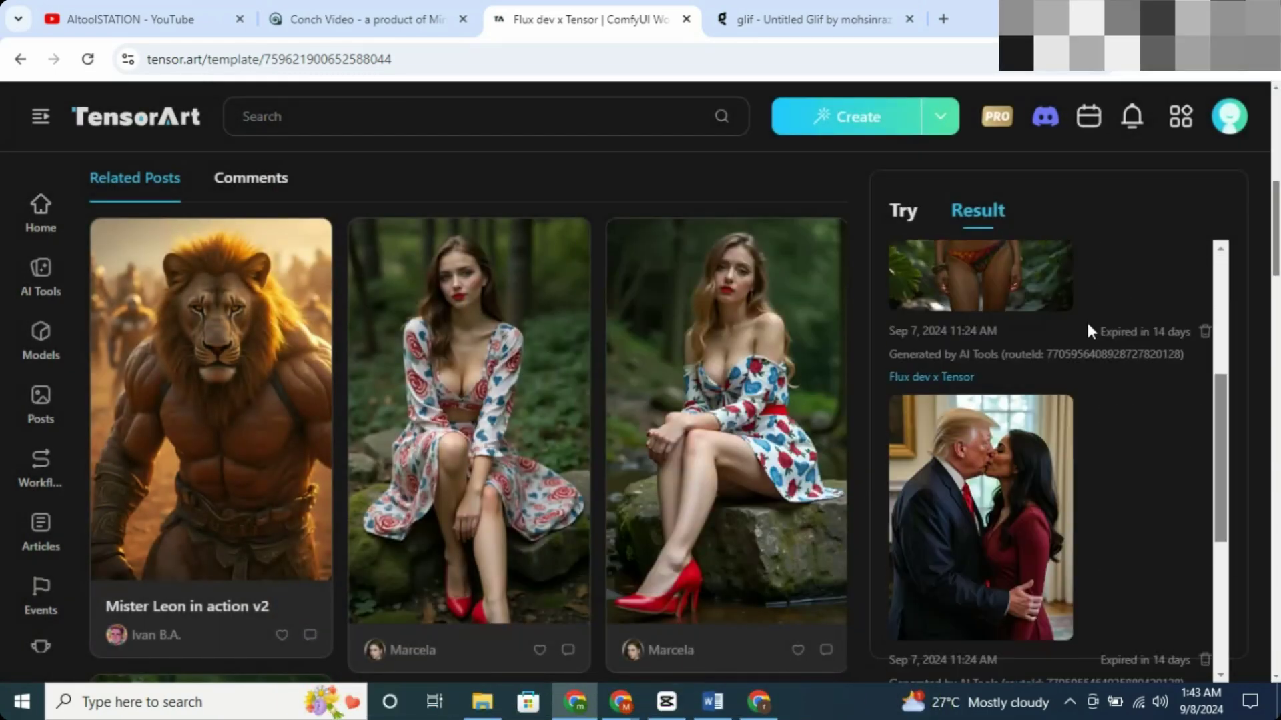
{"action": "left_click", "coordinate": [987, 394]}
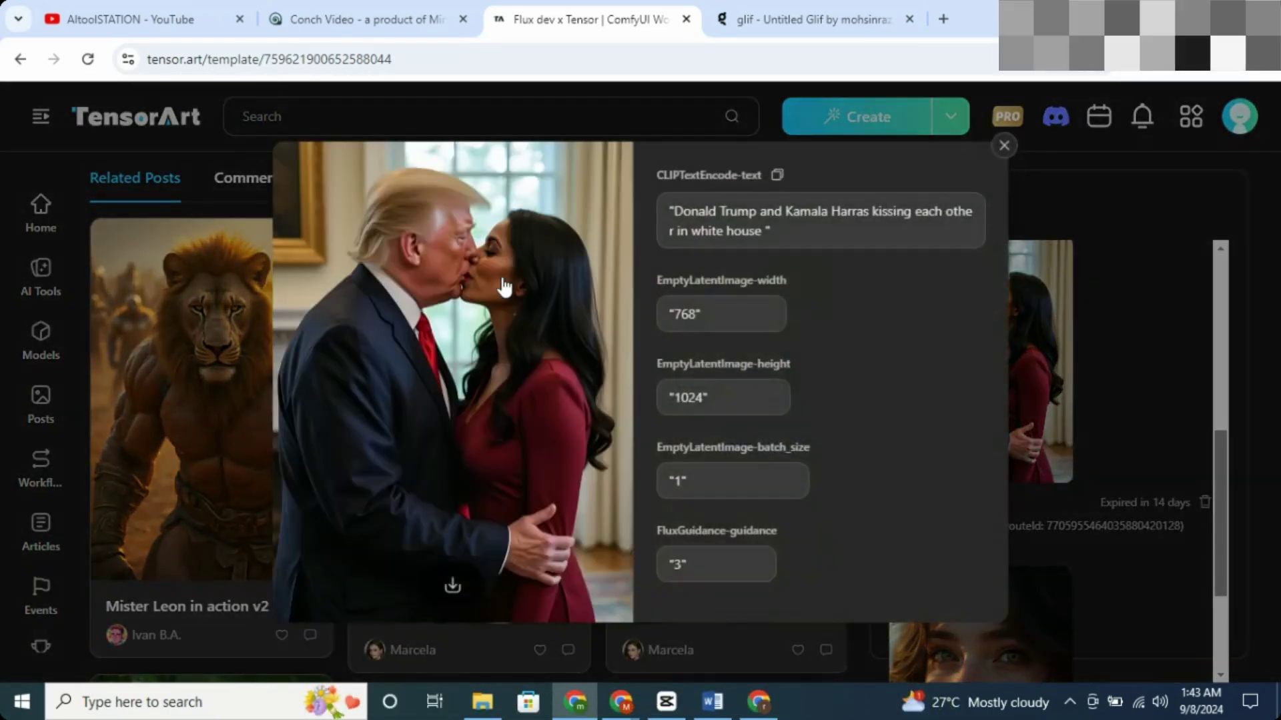